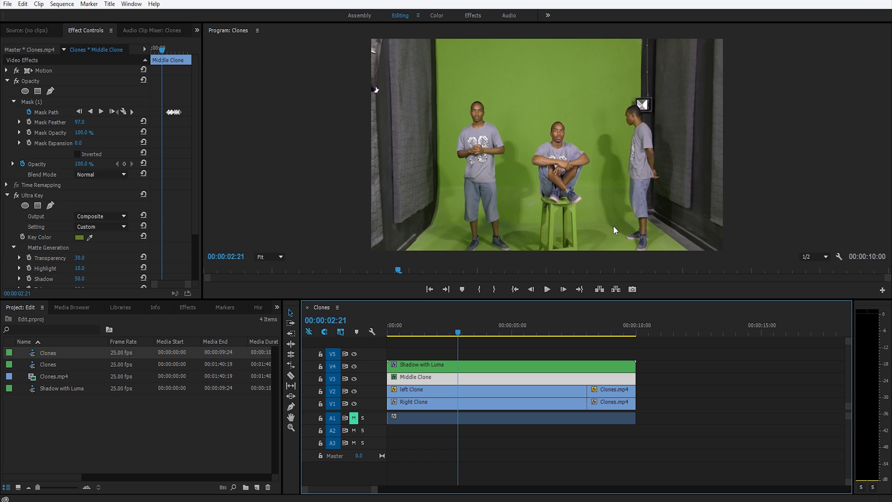
# - Examine the middle clone's overlap and shadow around 00:00:05:21 in the Clones sequence by toggling V3 and V4 output, and replay the shot
pyautogui.moveTo(456, 334); pyautogui.dragTo(523, 334)
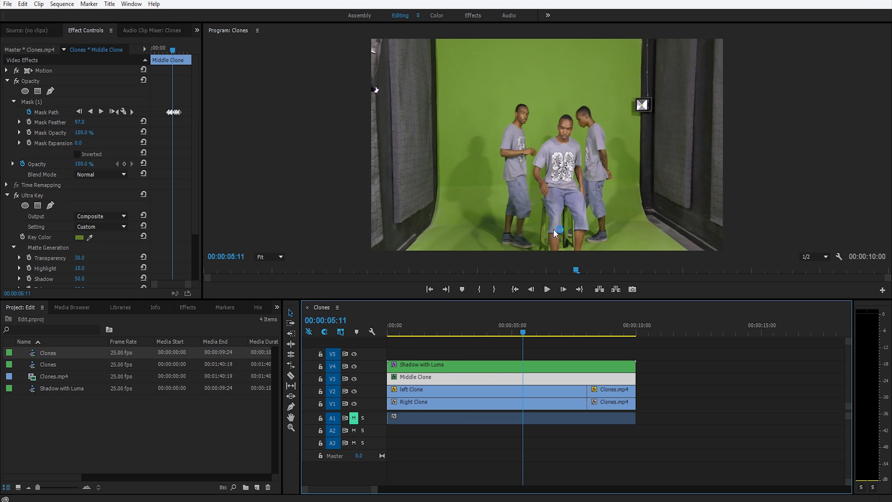
pyautogui.click(526, 334)
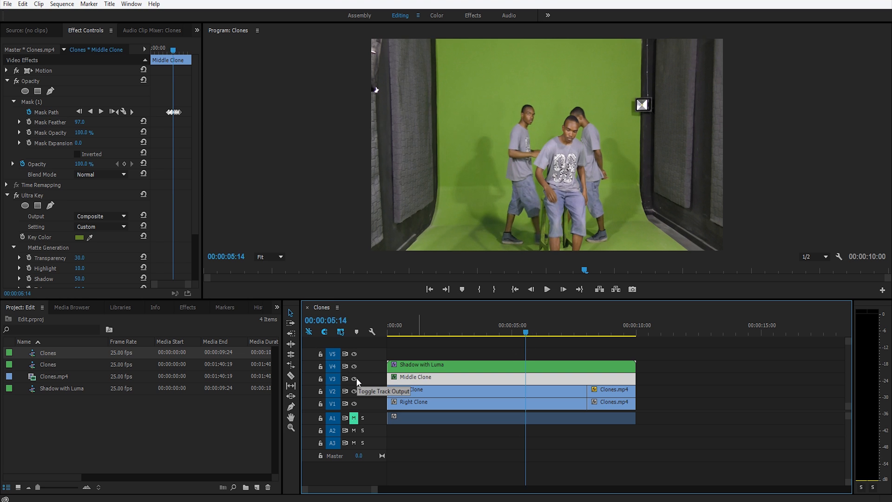
pyautogui.click(354, 366)
pyautogui.click(354, 378)
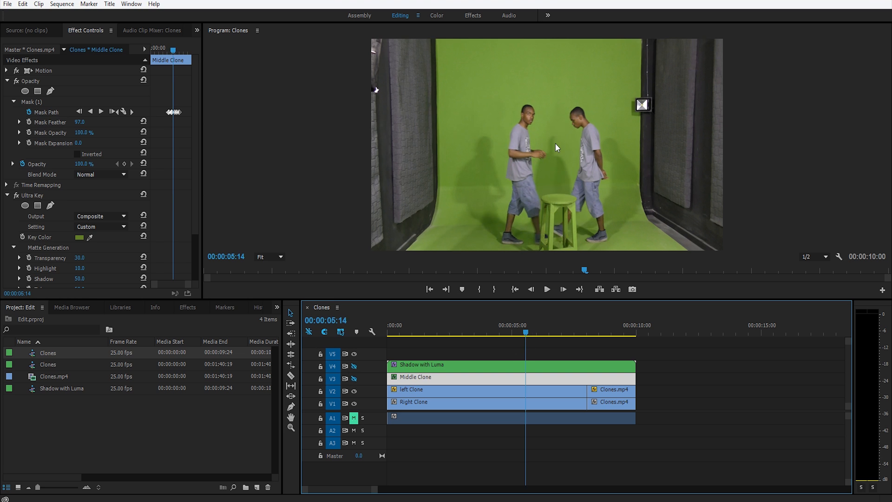
pyautogui.moveTo(526, 334)
pyautogui.mouseDown()
pyautogui.moveTo(541, 334)
pyautogui.moveTo(533, 334)
pyautogui.mouseUp()
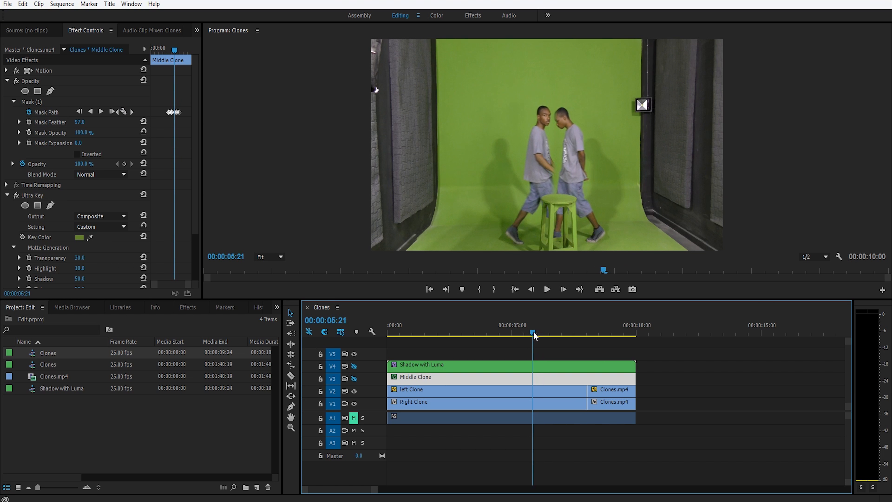
pyautogui.click(354, 379)
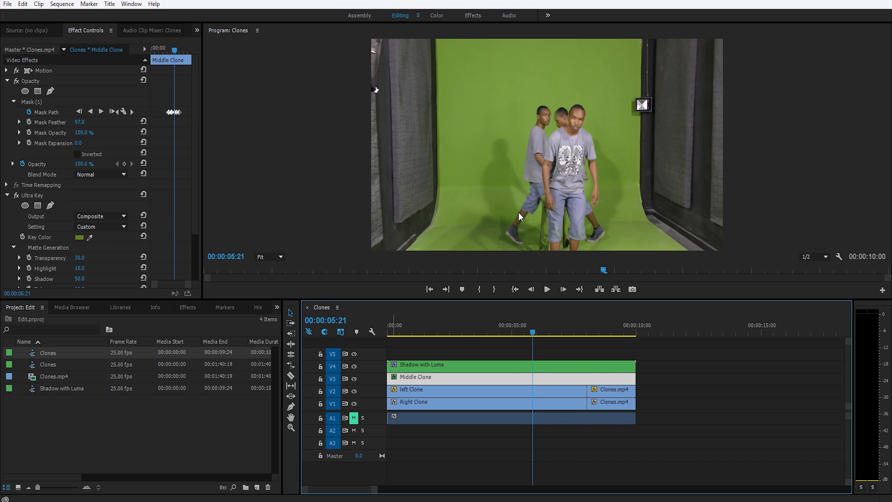
pyautogui.moveTo(534, 334)
pyautogui.mouseDown()
pyautogui.moveTo(516, 336)
pyautogui.moveTo(541, 336)
pyautogui.moveTo(452, 335)
pyautogui.moveTo(543, 337)
pyautogui.moveTo(433, 337)
pyautogui.moveTo(435, 349)
pyautogui.moveTo(471, 355)
pyautogui.mouseUp()
pyautogui.press('space')
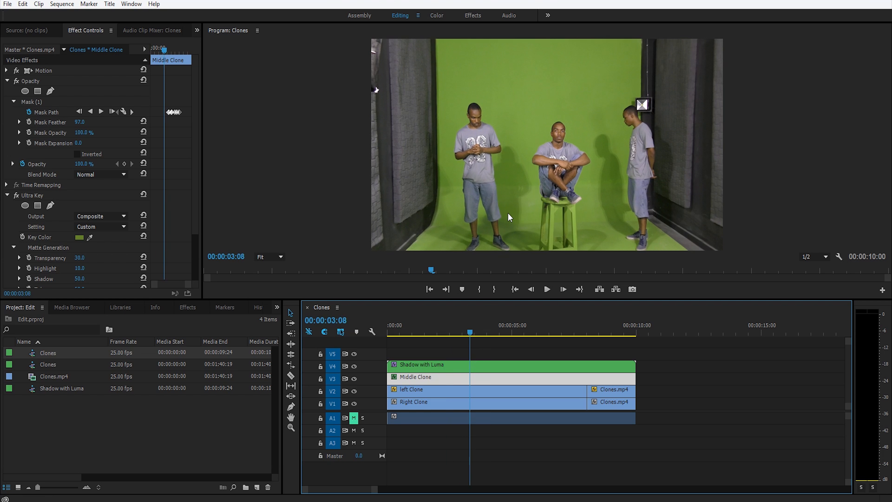
# - Isolate the middle clone and its shadow by temporarily hiding V1 and V2, inspecting the frame around 00:00:05:22
pyautogui.moveTo(469, 332); pyautogui.dragTo(488, 337)
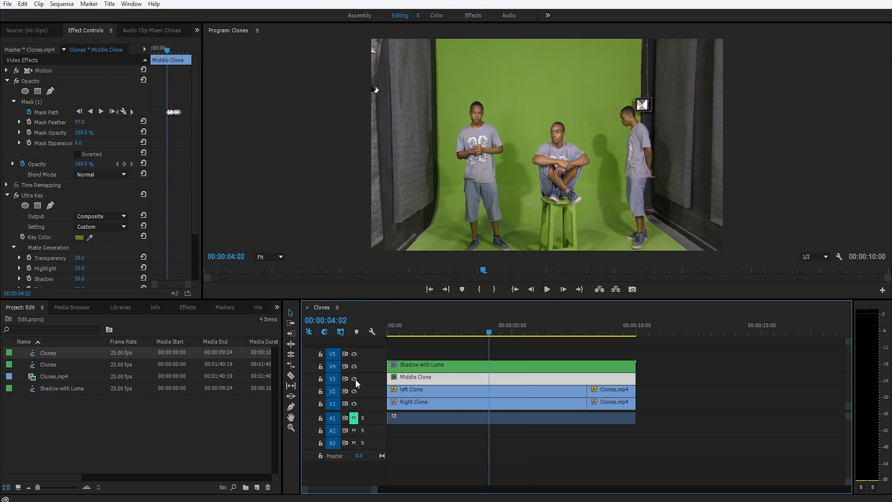
pyautogui.click(354, 391)
pyautogui.click(354, 403)
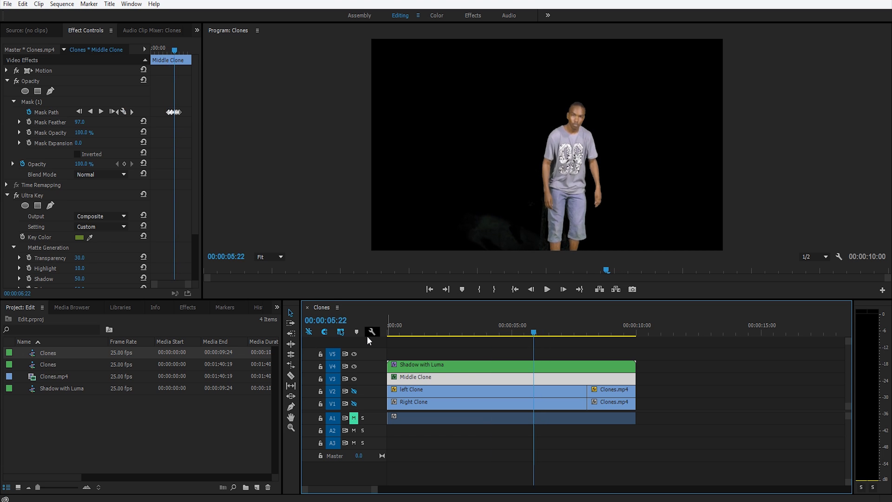
pyautogui.click(354, 403)
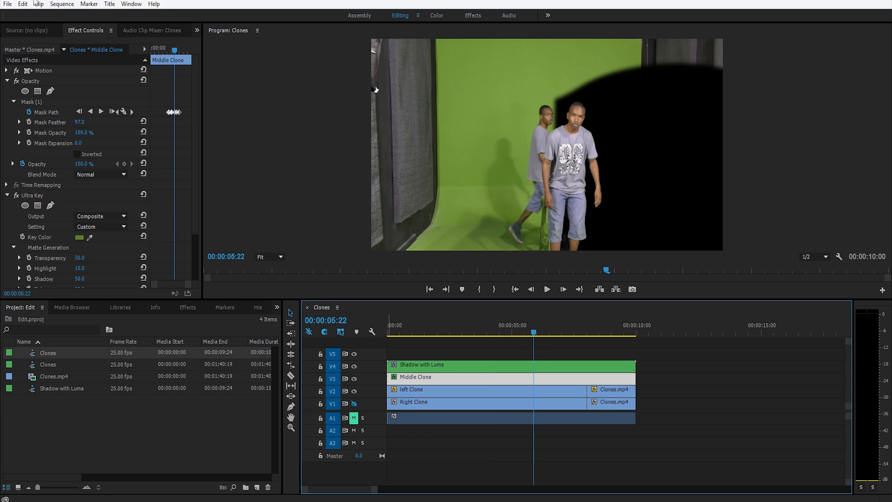
# - Open the Middle Clone clip in the Source Monitor and widen the monitor to see the original footage
pyautogui.hotkey('shift', '2')
pyautogui.click(499, 347)
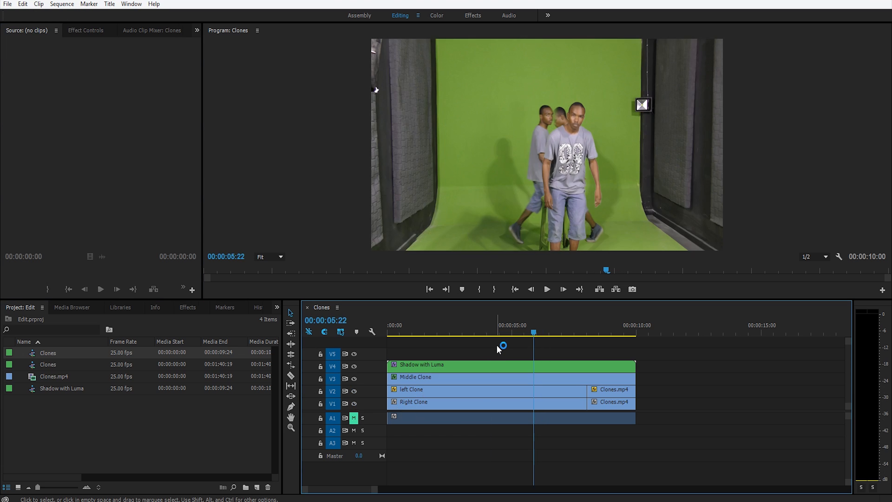
pyautogui.click(476, 382)
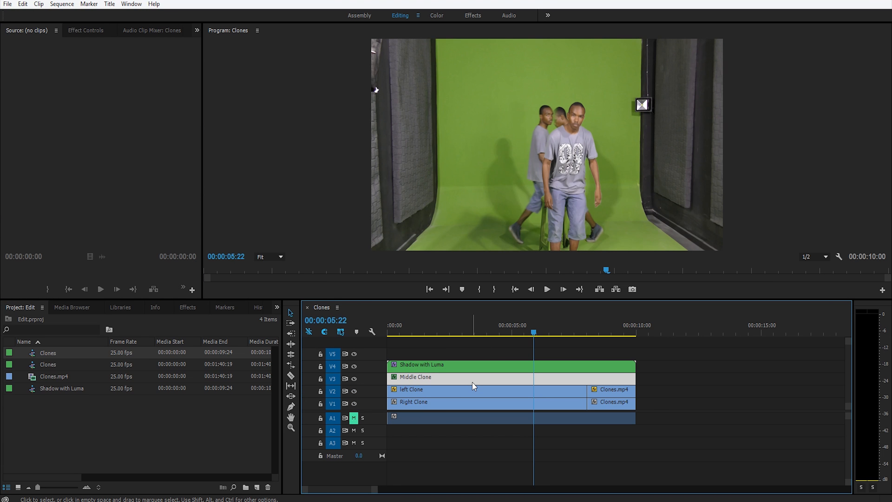
pyautogui.doubleClick(472, 383)
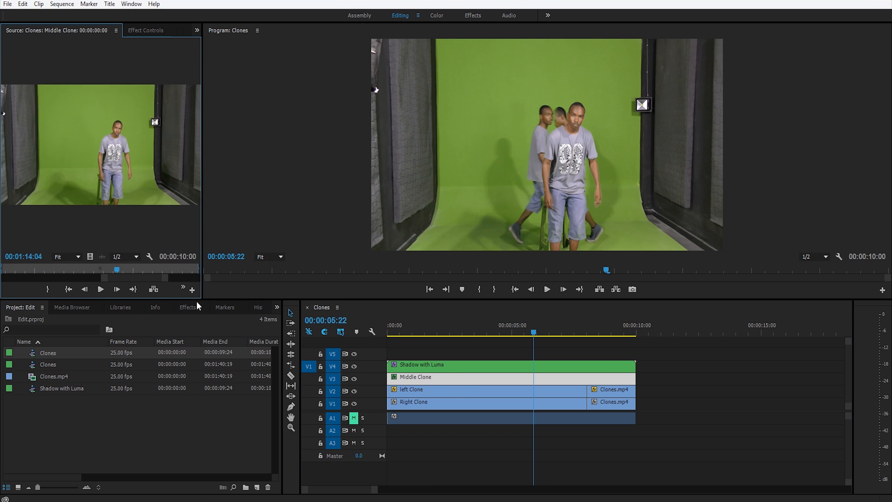
pyautogui.moveTo(201, 297); pyautogui.dragTo(537, 290)
# - Scrub the Middle Clone source footage between sitting and walking to examine the shadows he casts, and save the project
pyautogui.moveTo(315, 270); pyautogui.dragTo(254, 270)
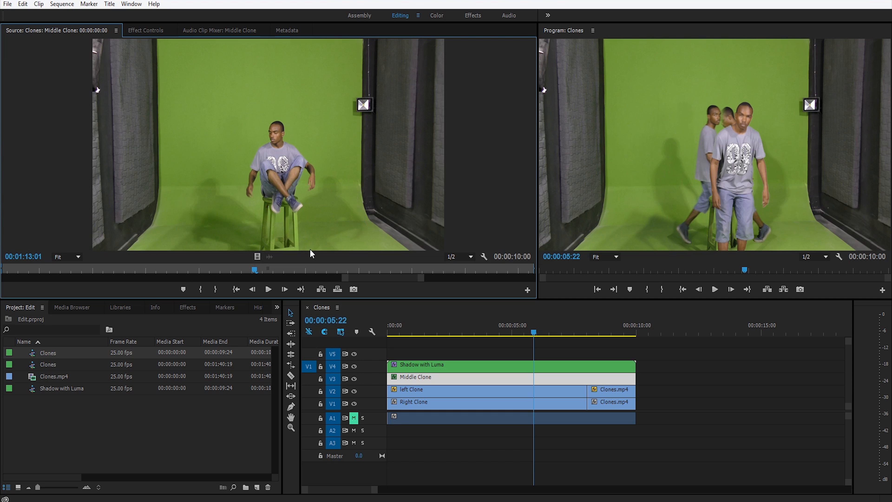
pyautogui.hotkey('ctrl', 's')
pyautogui.moveTo(255, 269); pyautogui.dragTo(314, 271)
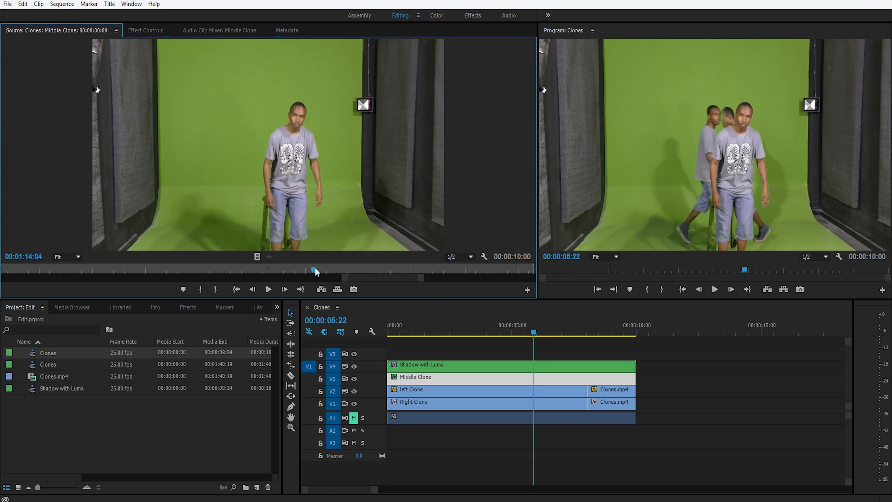
pyautogui.moveTo(320, 270); pyautogui.dragTo(118, 257)
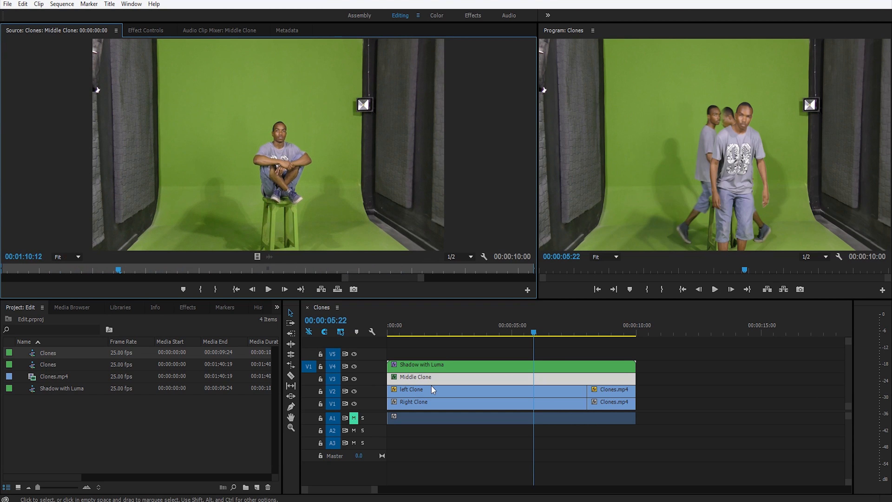
# - Narrow the Source Monitor, open the nested Shadow with Luma sequence, and show the effect settings of the Middle Clone Shadow clip
pyautogui.moveTo(538, 272); pyautogui.dragTo(298, 273)
pyautogui.doubleClick(495, 364)
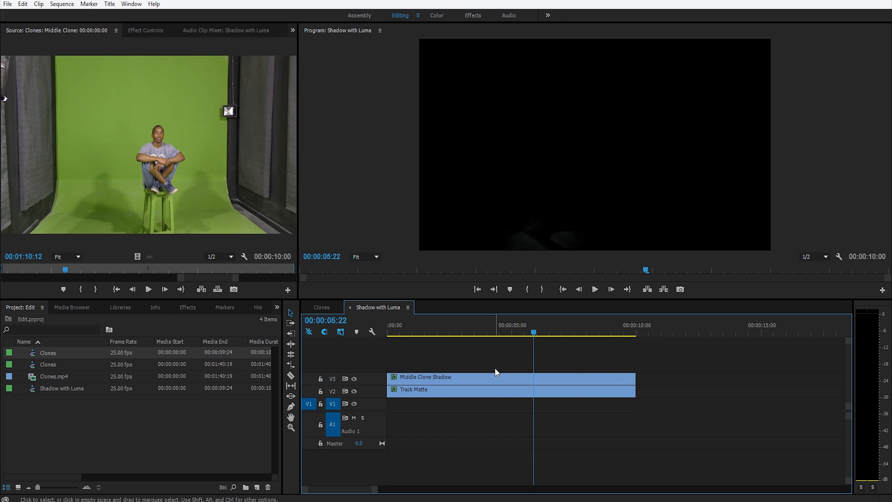
pyautogui.click(491, 380)
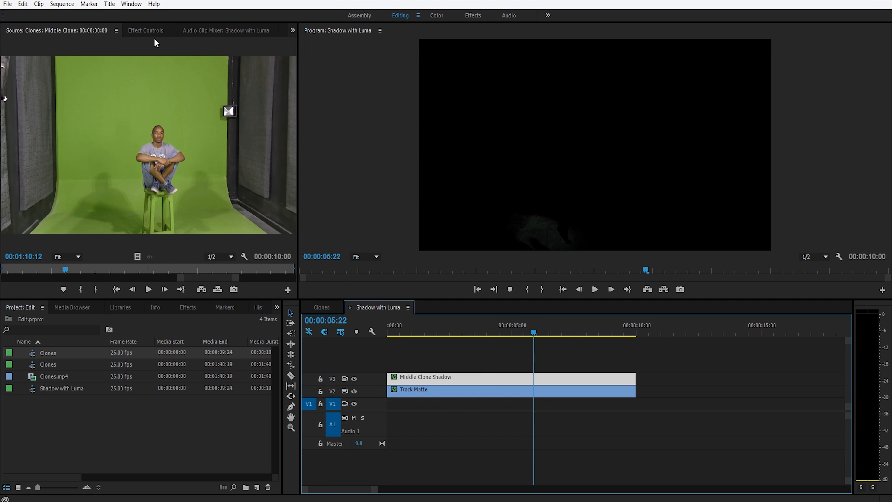
pyautogui.click(153, 31)
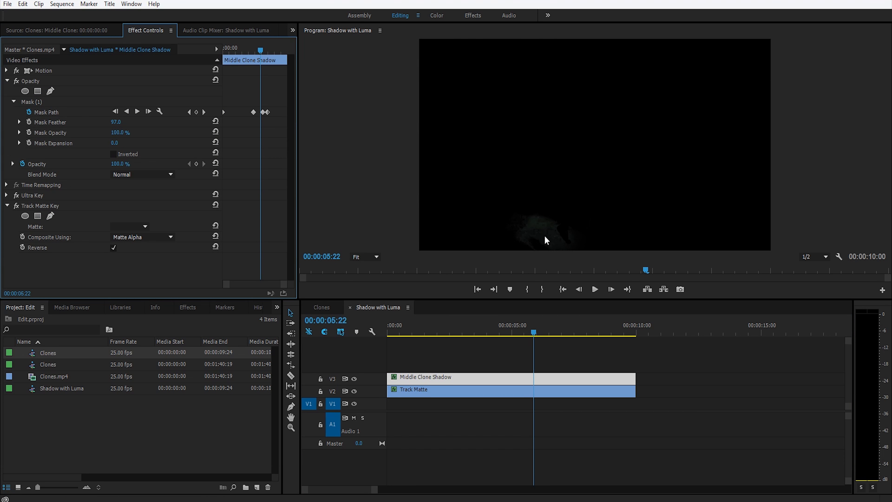
# - Disable the Track Matte Key and Ultra Key effects on the Middle Clone Shadow clip
pyautogui.click(427, 382)
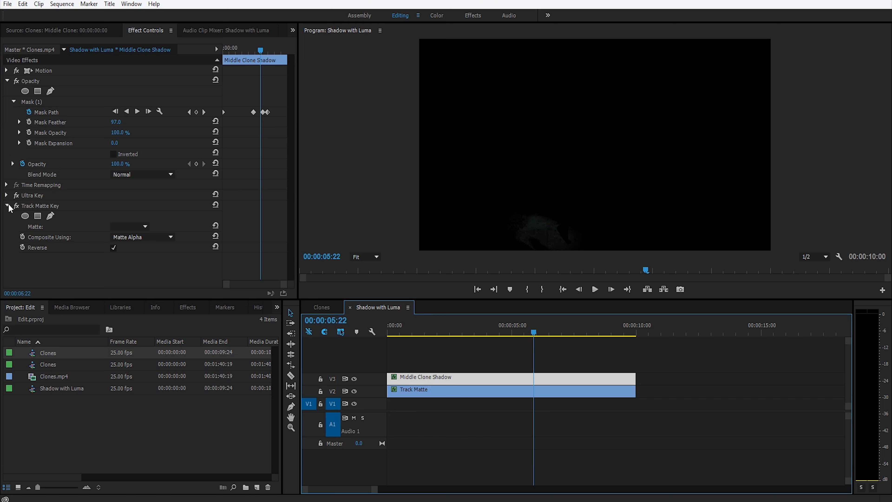
pyautogui.click(16, 205)
pyautogui.click(16, 196)
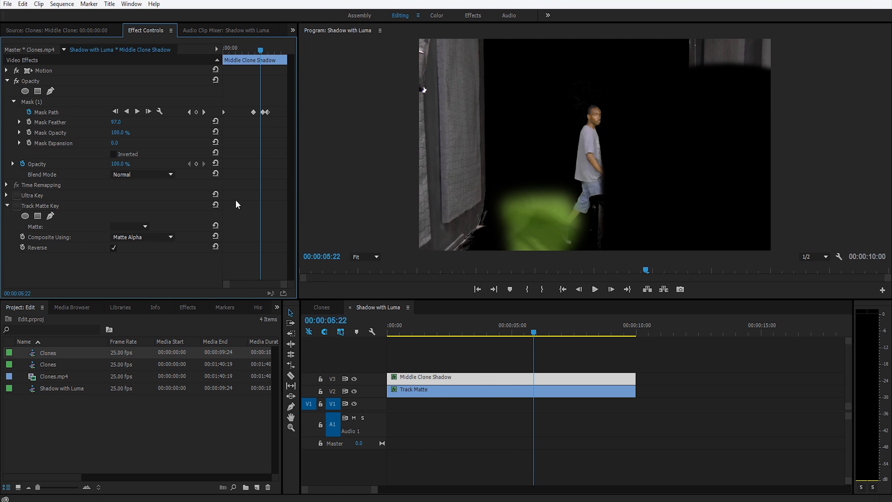
# - Draw a second opacity mask with the Pen tool around the floor area to the right of the stool at 00:00:05:22
pyautogui.click(50, 92)
pyautogui.click(656, 232)
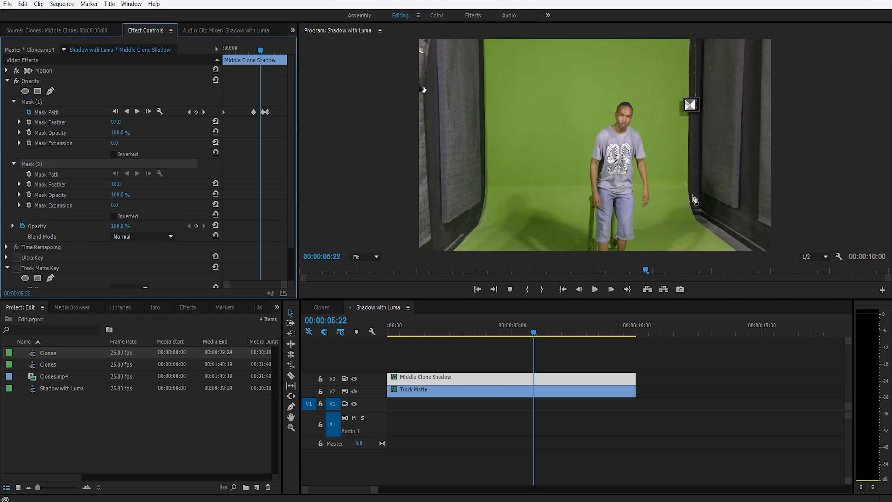
pyautogui.click(690, 181)
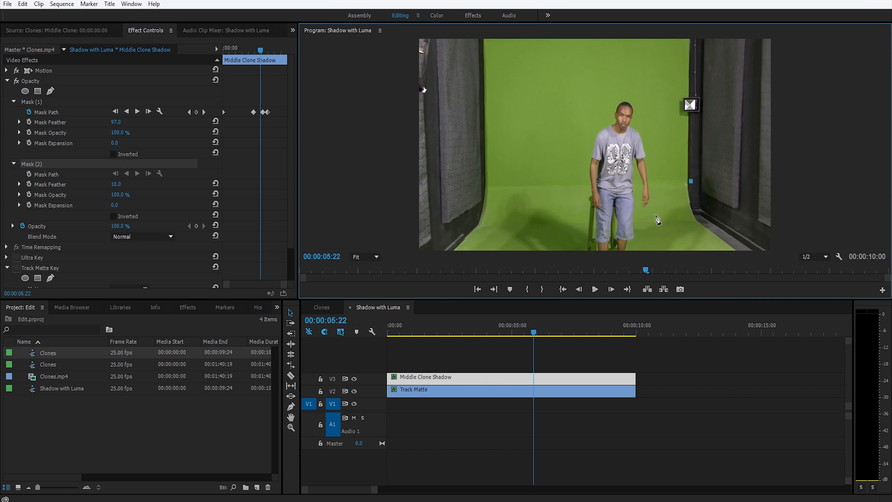
pyautogui.click(620, 232)
pyautogui.moveTo(690, 181); pyautogui.dragTo(685, 181)
pyautogui.moveTo(692, 214); pyautogui.dragTo(697, 232)
pyautogui.hotkey('ctrl', 'z')
pyautogui.click(621, 249)
pyautogui.click(717, 249)
pyautogui.click(715, 231)
pyautogui.moveTo(691, 210); pyautogui.dragTo(689, 196)
pyautogui.click(689, 183)
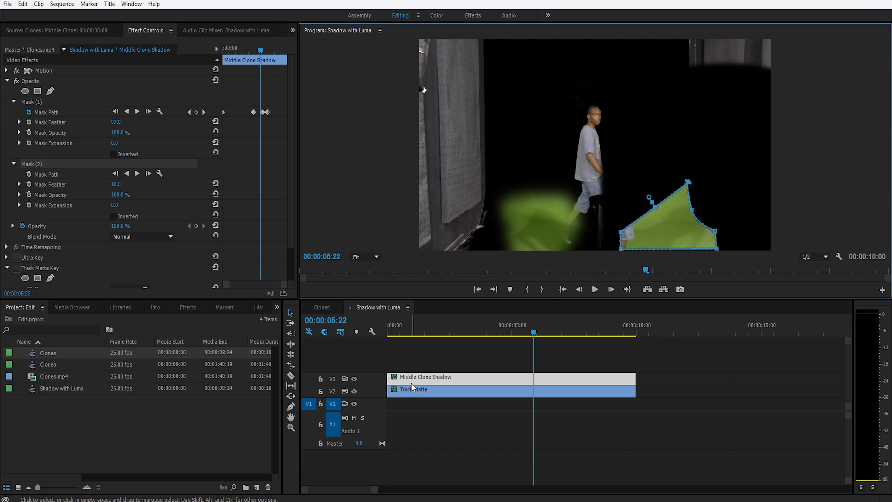
# - At 00:00:04:11, add a point to Mask (2)'s sloping upper-left edge and curve it outward around the shadow
pyautogui.moveTo(533, 332); pyautogui.dragTo(499, 332)
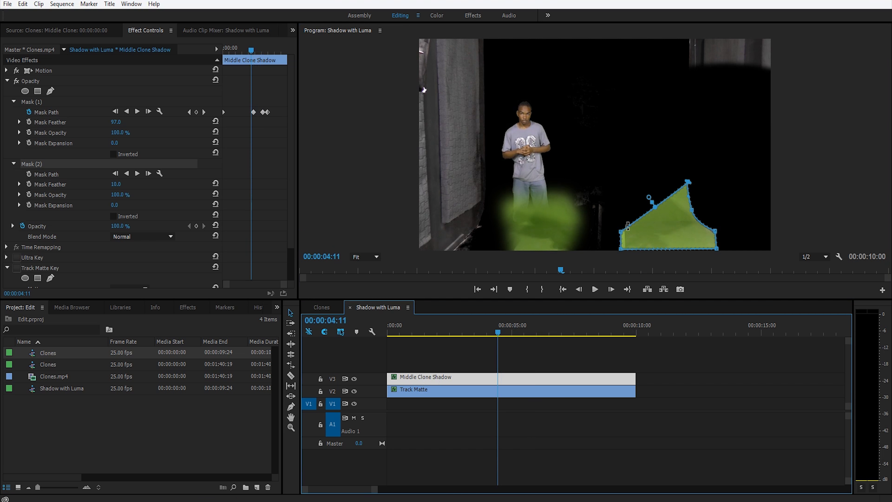
pyautogui.click(644, 215)
pyautogui.moveTo(644, 215); pyautogui.dragTo(618, 185)
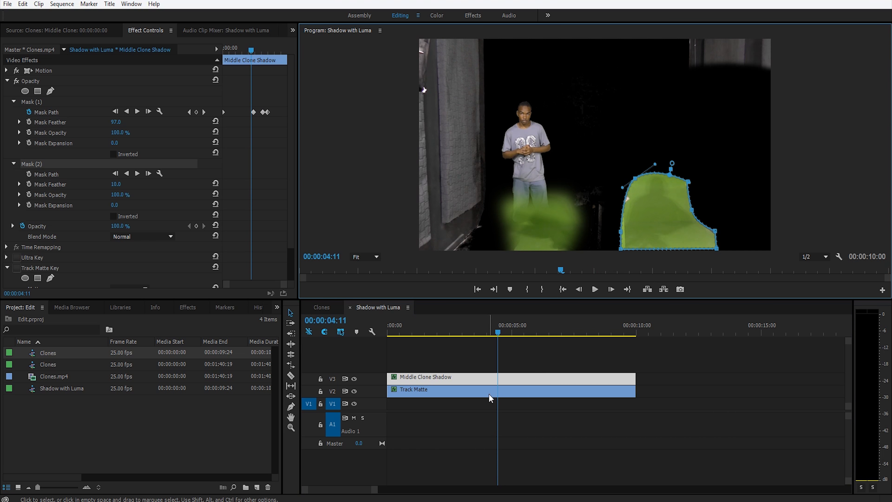
# - Set the Mask Feather of Mask (2) on the Middle Clone Shadow clip to 70
pyautogui.click(534, 390)
pyautogui.click(521, 379)
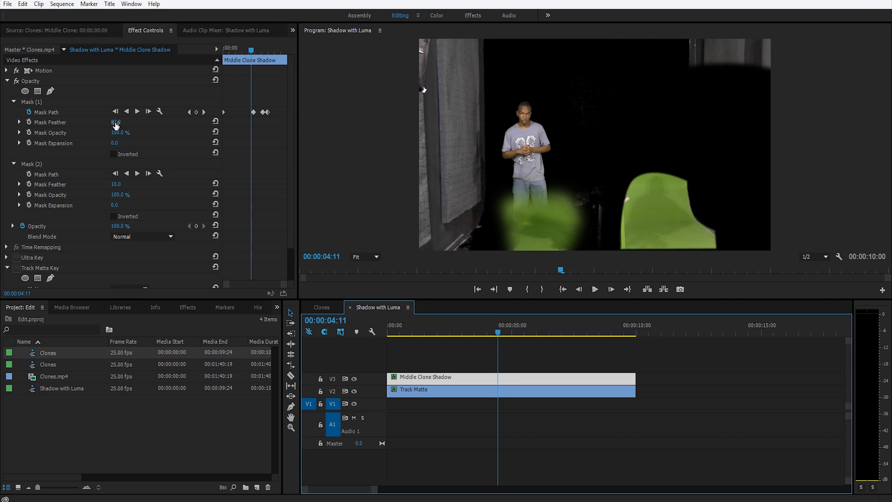
pyautogui.moveTo(115, 188); pyautogui.dragTo(129, 189)
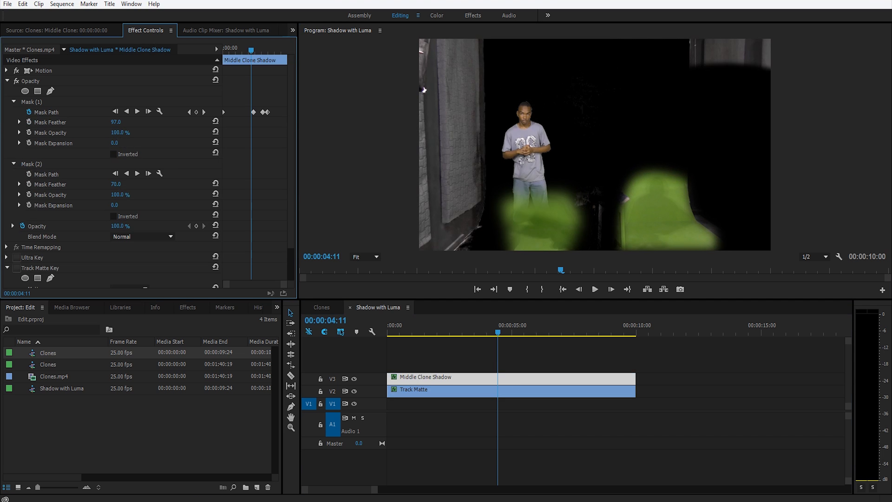
# - Reshape the right side of Mask (2) by pulling its upper and side points inward and lowering the lower-right point
pyautogui.click(22, 164)
pyautogui.moveTo(693, 210); pyautogui.dragTo(715, 238)
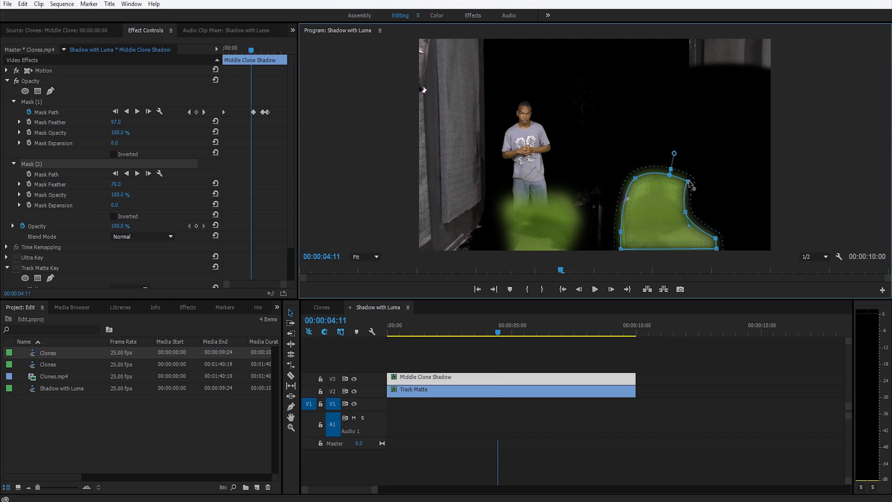
pyautogui.moveTo(687, 181); pyautogui.dragTo(678, 176)
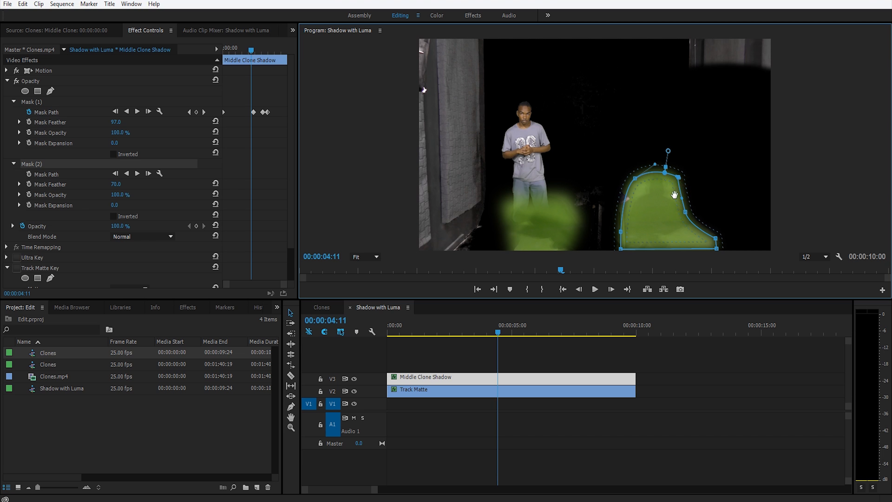
pyautogui.click(430, 367)
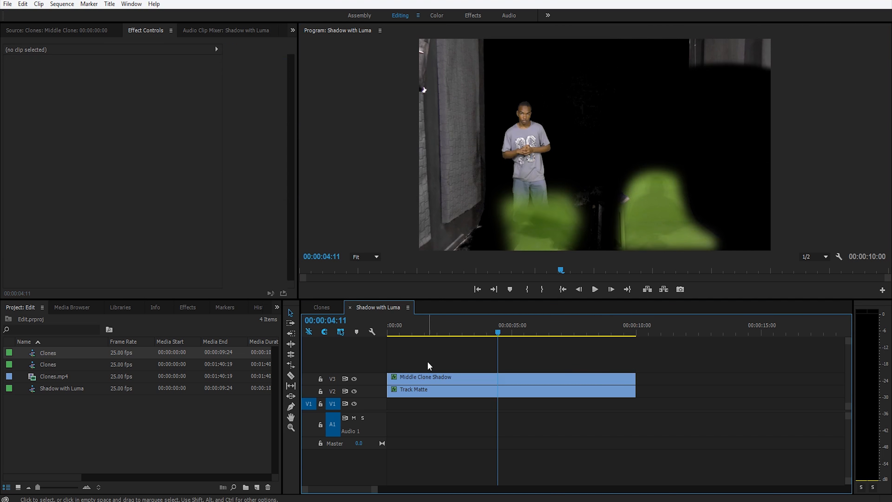
# - Preview the masked shadow by briefly toggling Ultra Key on and off for the Middle Clone Shadow clip
pyautogui.click(441, 378)
pyautogui.click(6, 81)
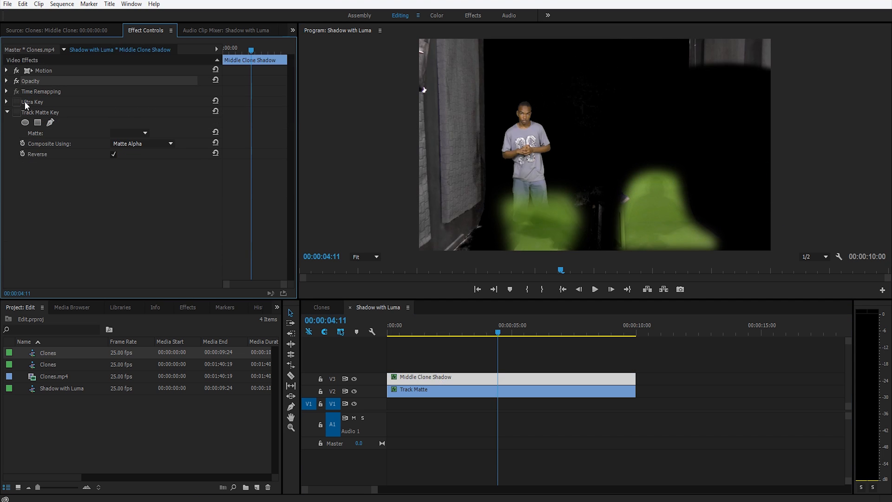
pyautogui.click(17, 101)
pyautogui.click(16, 101)
pyautogui.click(6, 82)
# - Tighten the left side of Mask (2) by moving its upper-left and lower-left side points inward around the shadow
pyautogui.click(44, 163)
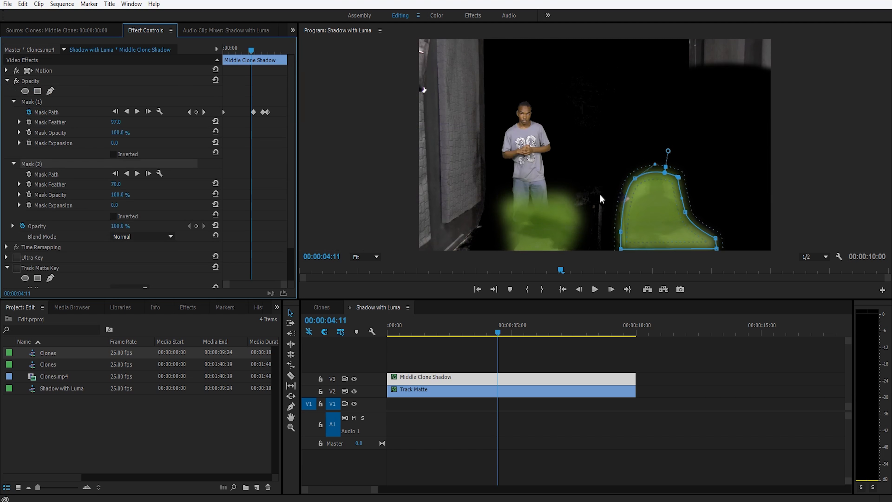
pyautogui.moveTo(635, 178); pyautogui.dragTo(646, 172)
pyautogui.moveTo(619, 232); pyautogui.dragTo(628, 224)
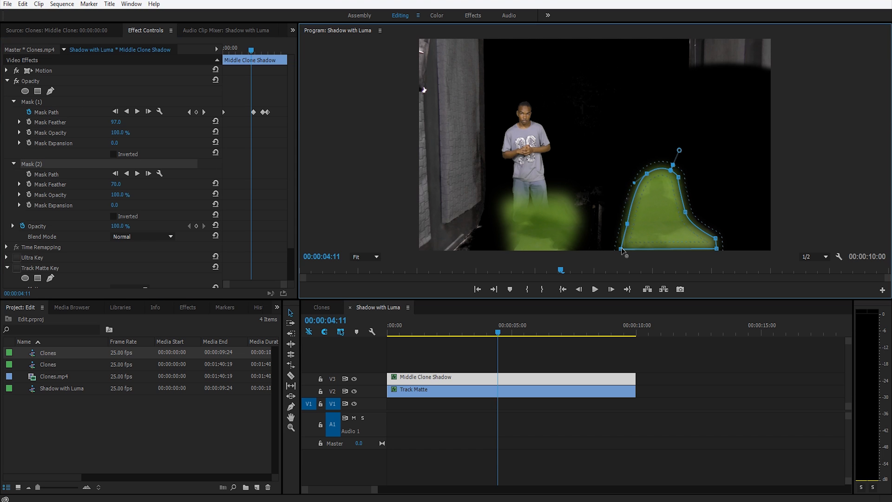
# - Collapse the Opacity settings of the Middle Clone Shadow clip and turn its Ultra Key effect on
pyautogui.click(533, 352)
pyautogui.click(488, 379)
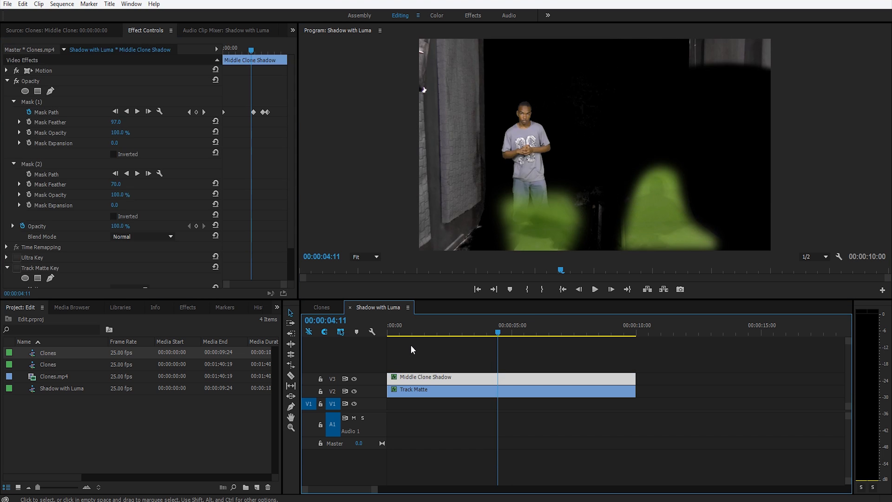
pyautogui.click(7, 81)
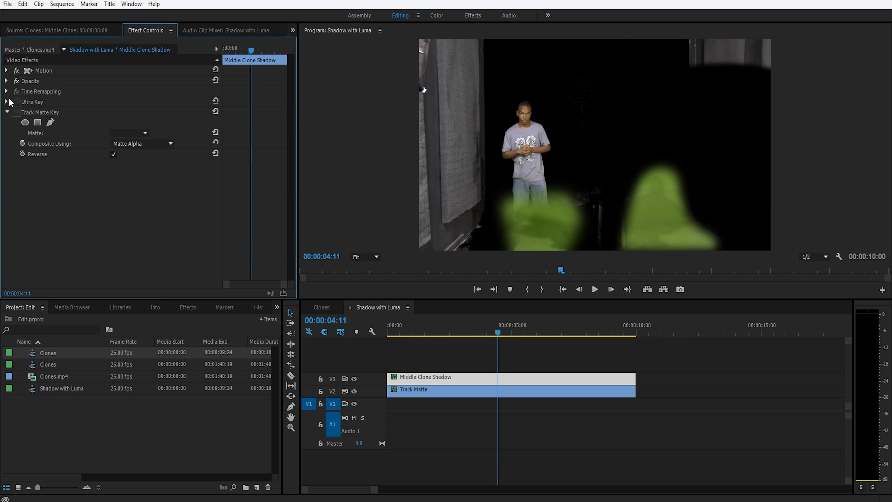
pyautogui.click(16, 102)
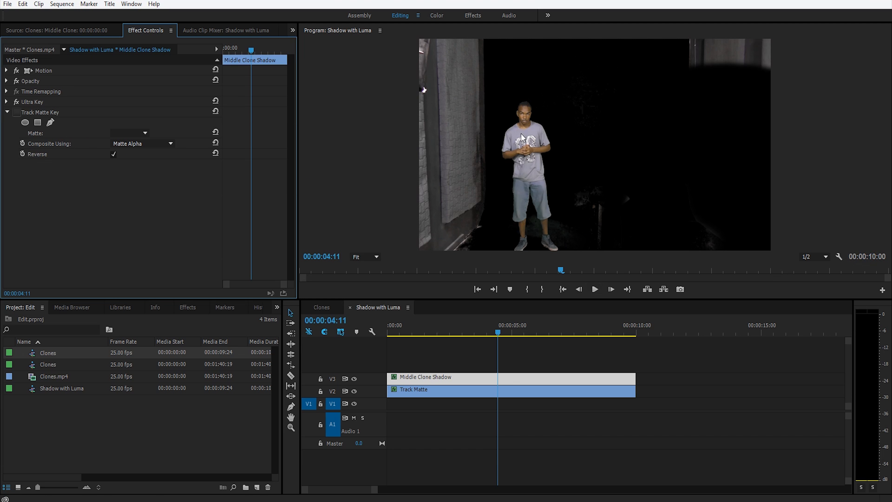
pyautogui.click(460, 356)
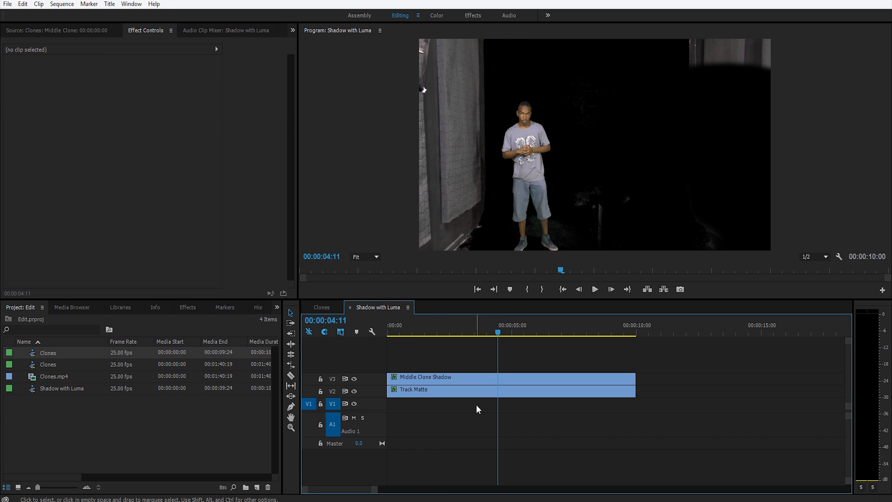
# - In the Clones sequence, hide tracks V1 and V3 and scrub the timeline to examine what the left Clone layer shows
pyautogui.click(329, 308)
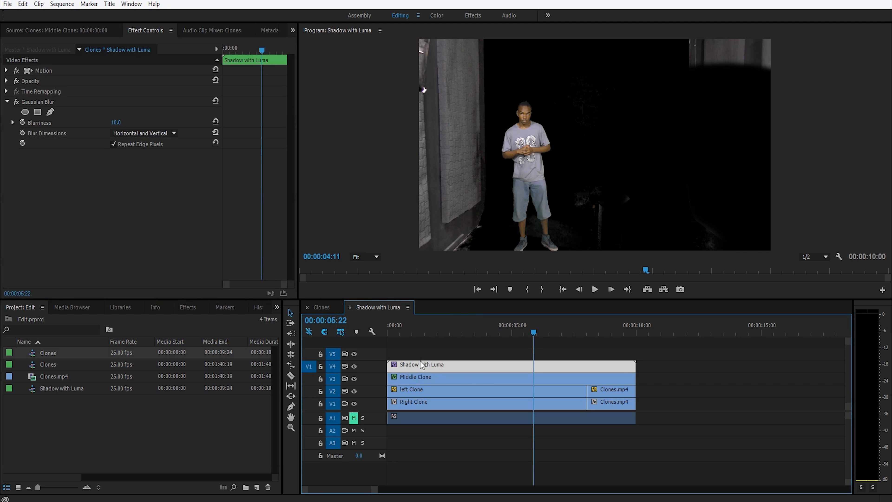
pyautogui.click(452, 401)
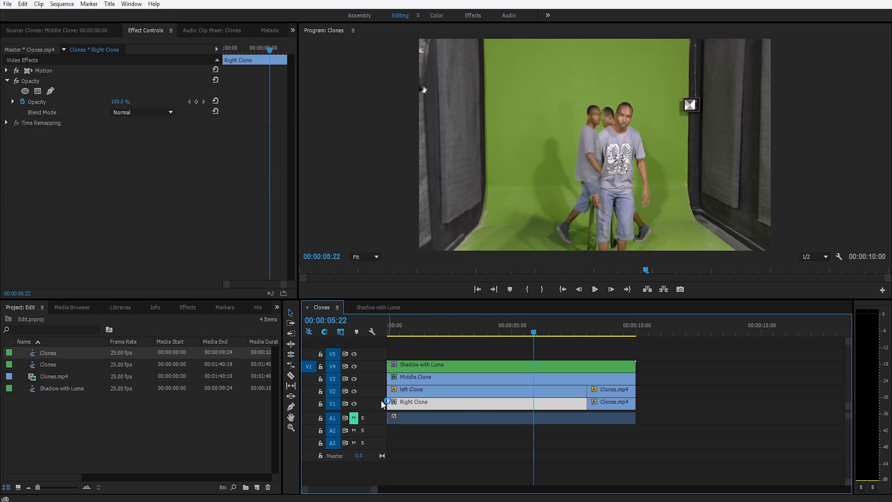
pyautogui.click(354, 403)
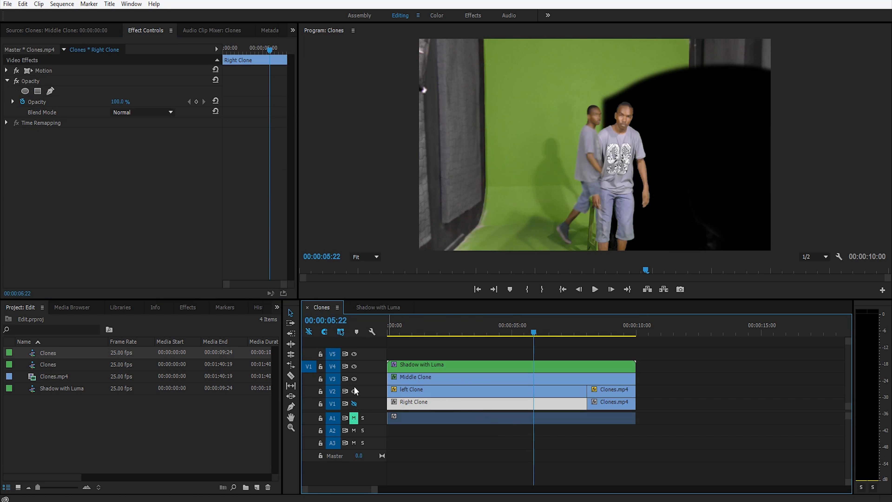
pyautogui.moveTo(544, 334)
pyautogui.mouseDown()
pyautogui.moveTo(501, 327)
pyautogui.moveTo(442, 333)
pyautogui.moveTo(457, 335)
pyautogui.mouseUp()
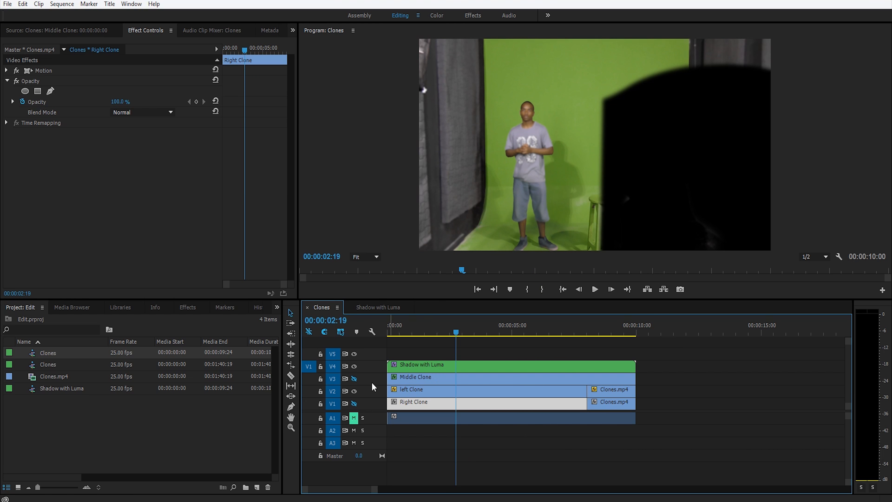
pyautogui.click(478, 333)
pyautogui.moveTo(490, 334)
pyautogui.mouseDown()
pyautogui.moveTo(501, 335)
pyautogui.moveTo(482, 334)
pyautogui.mouseUp()
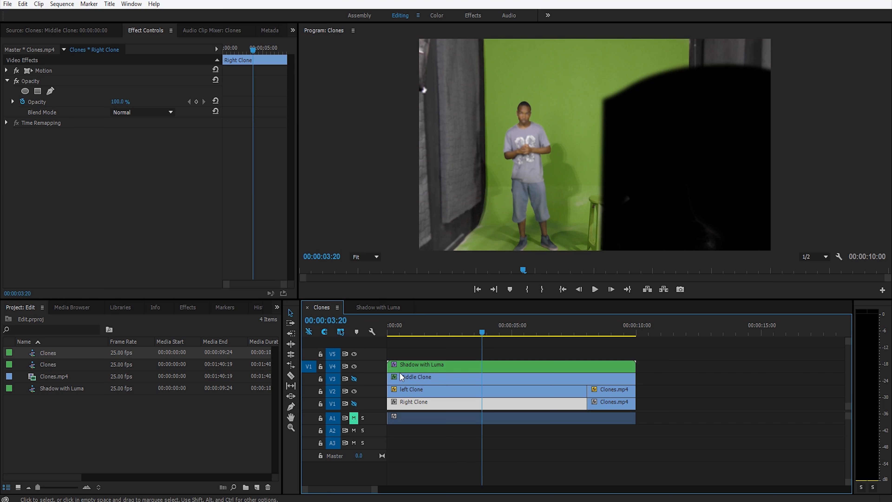
pyautogui.click(423, 389)
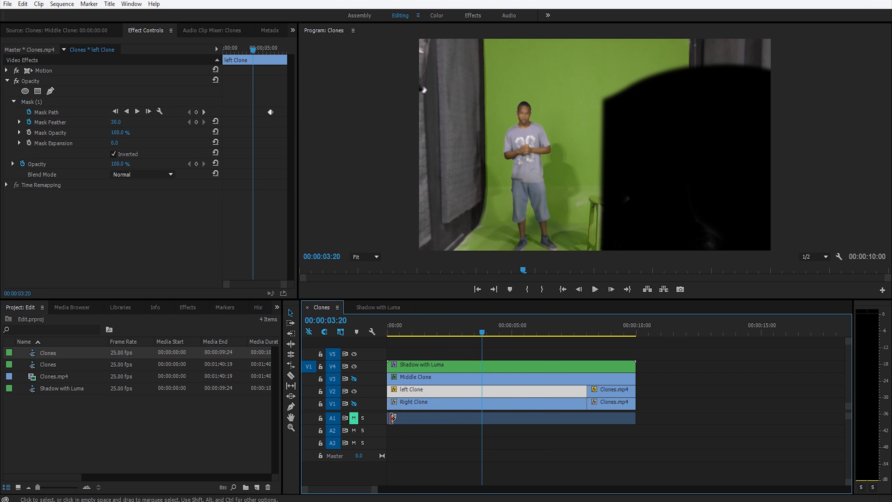
# - Show track V1 again and copy the Right Clone clip from Clones to the start of track V4 in Shadow with Luma
pyautogui.click(467, 405)
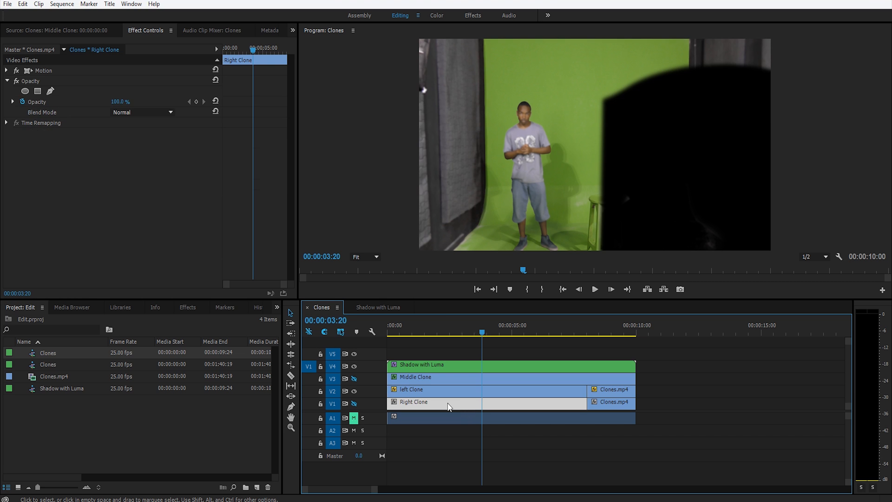
pyautogui.click(354, 404)
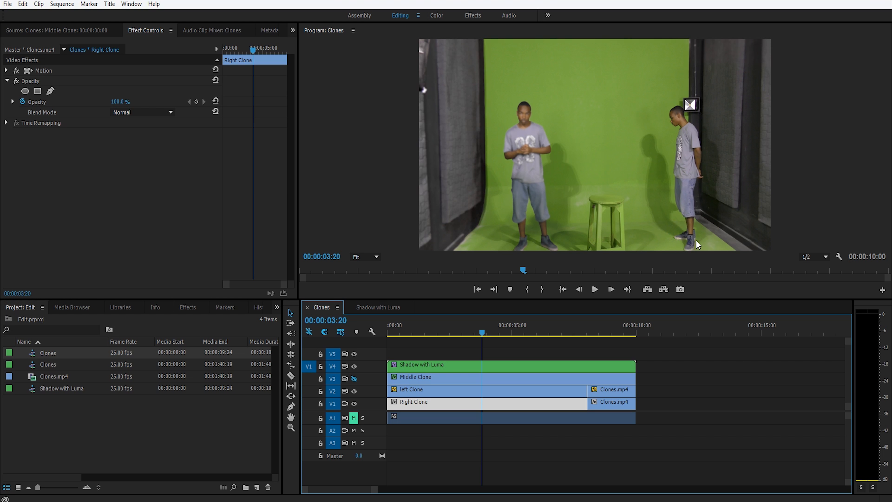
pyautogui.moveTo(480, 331); pyautogui.dragTo(531, 340)
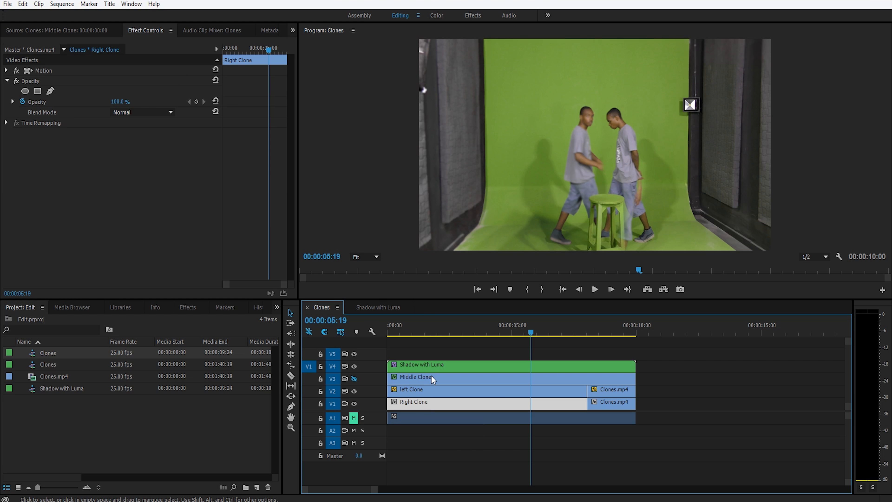
pyautogui.doubleClick(436, 369)
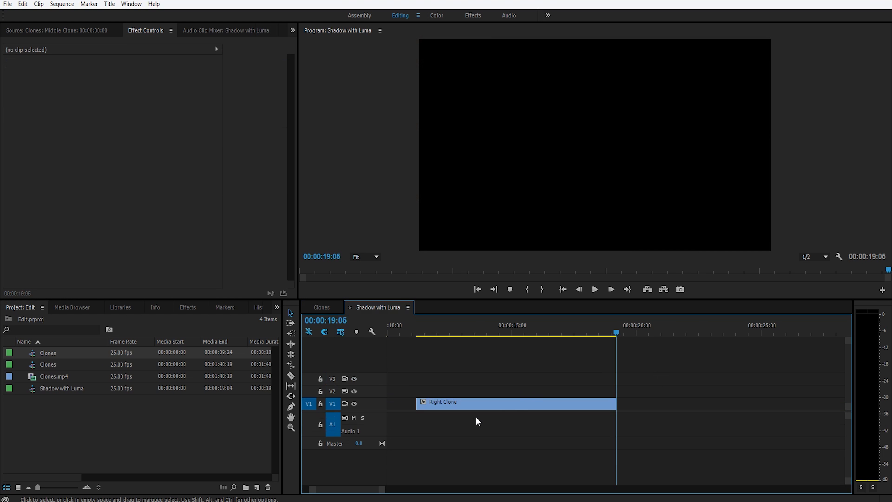
pyautogui.moveTo(367, 490); pyautogui.dragTo(327, 489)
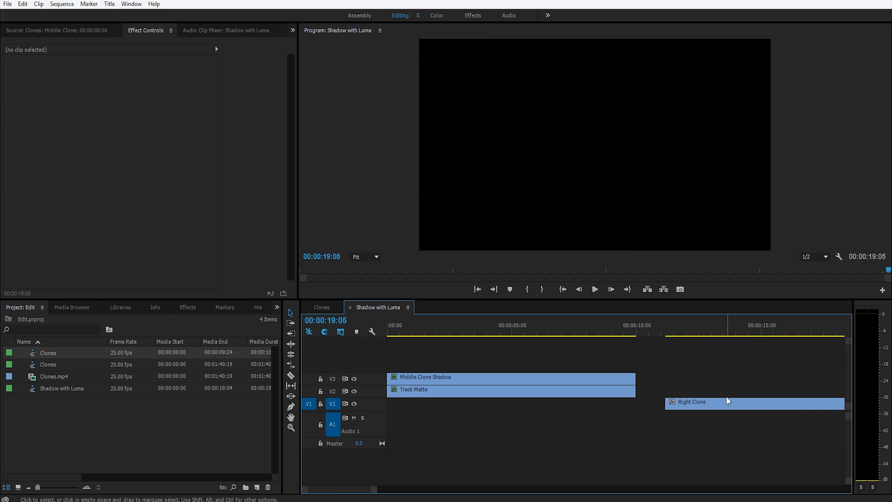
pyautogui.moveTo(729, 405)
pyautogui.mouseDown()
pyautogui.moveTo(627, 353)
pyautogui.moveTo(440, 358)
pyautogui.mouseUp()
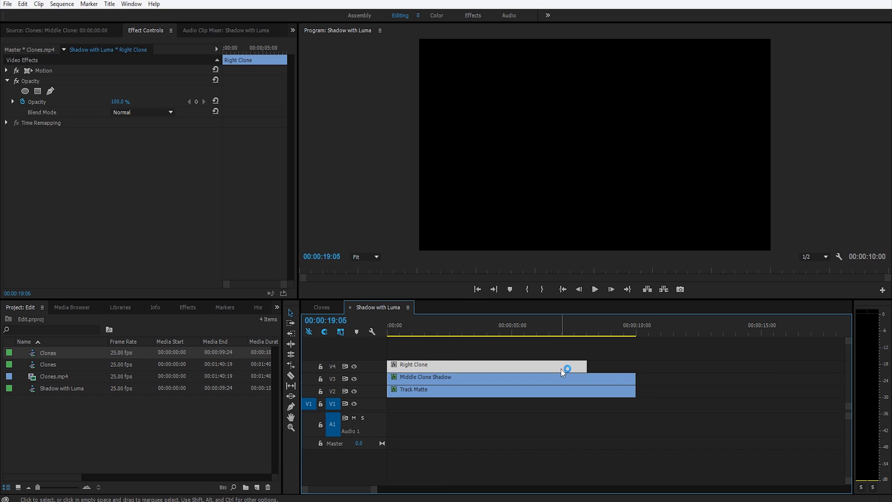
# - Extend the Right Clone clip to the end of the Middle Clone Shadow clip and move the Track Matte clip to V5 above it
pyautogui.moveTo(587, 365); pyautogui.dragTo(635, 367)
pyautogui.moveTo(444, 333); pyautogui.dragTo(479, 334)
pyautogui.moveTo(412, 390); pyautogui.dragTo(419, 352)
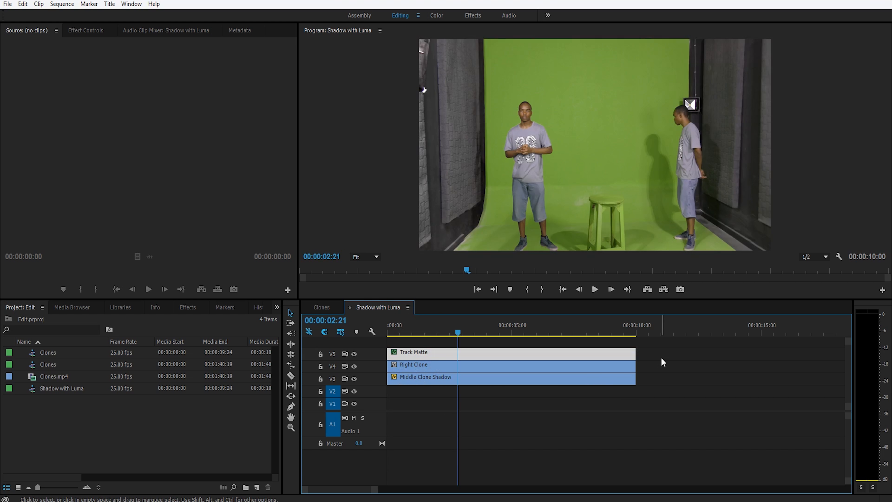
# - Show the effect settings of the Track Matte clip and remove its Ultra Key effect
pyautogui.click(620, 367)
pyautogui.click(81, 34)
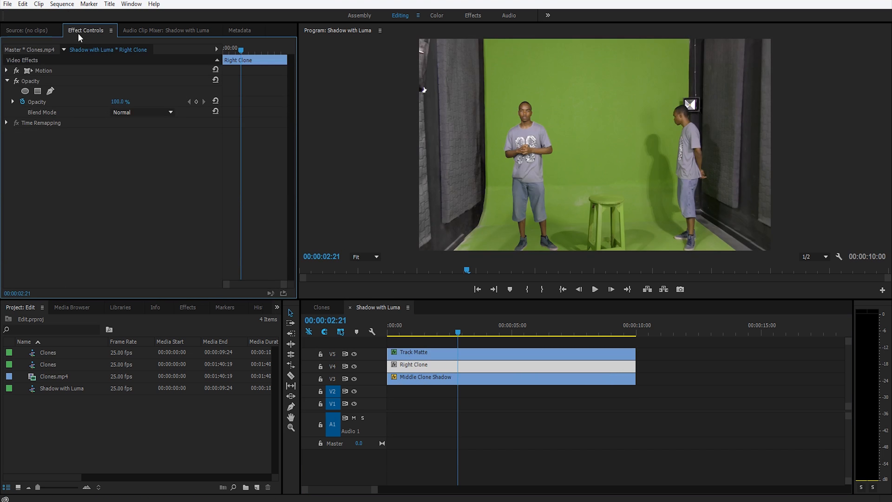
pyautogui.click(418, 352)
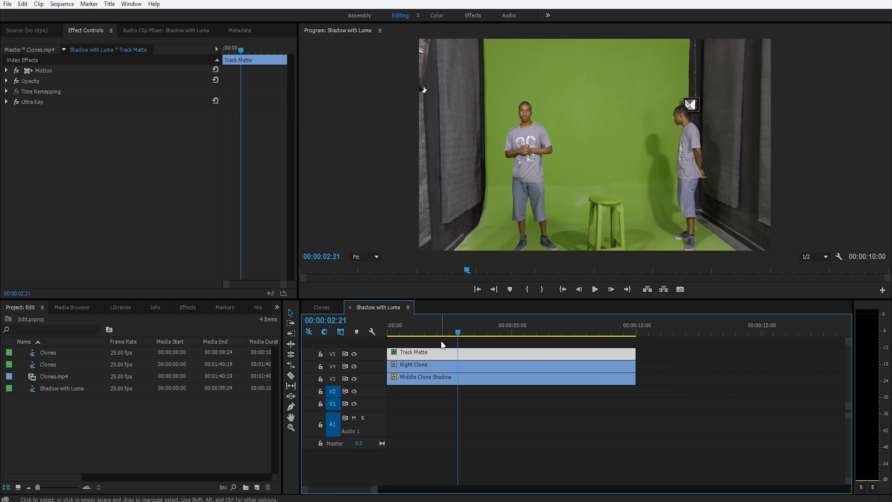
pyautogui.click(33, 102)
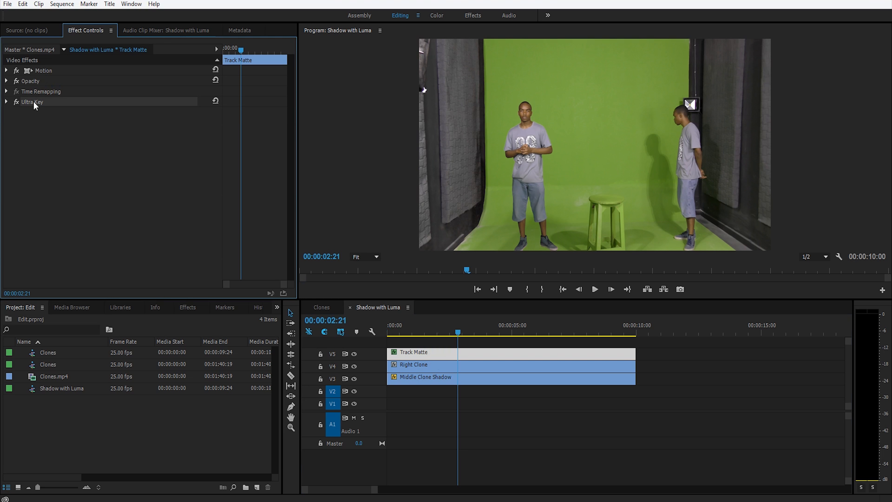
pyautogui.press('Delete')
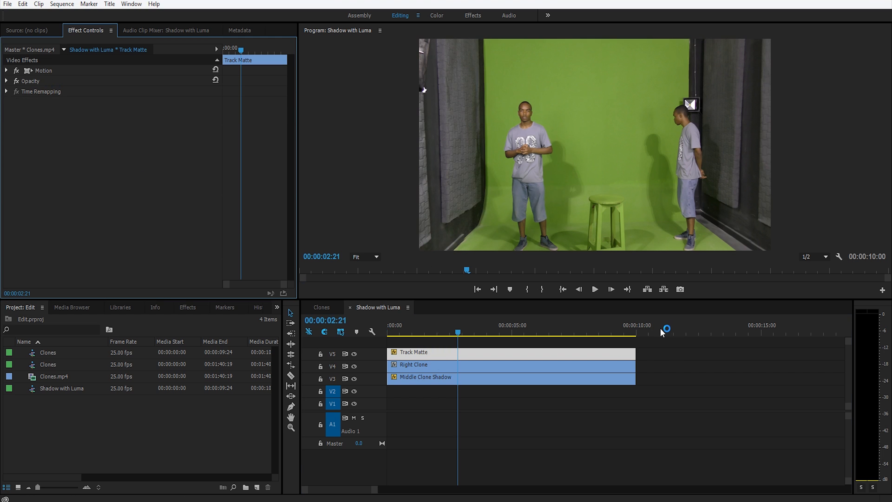
# - Nest the Track Matte and Right Clone clips under the default name and put the removed Ultra Key effect on the nested clip
pyautogui.moveTo(659, 348); pyautogui.dragTo(587, 371)
pyautogui.rightClick(587, 370)
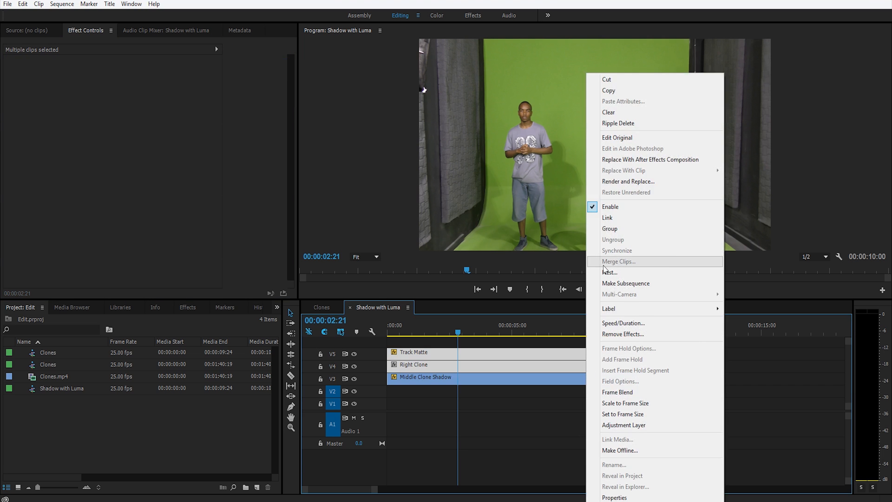
pyautogui.click(616, 274)
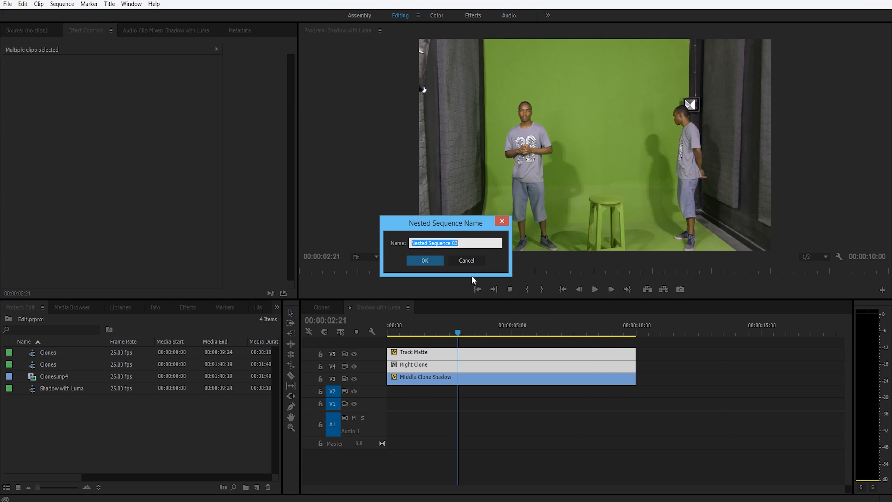
pyautogui.click(433, 260)
pyautogui.click(430, 369)
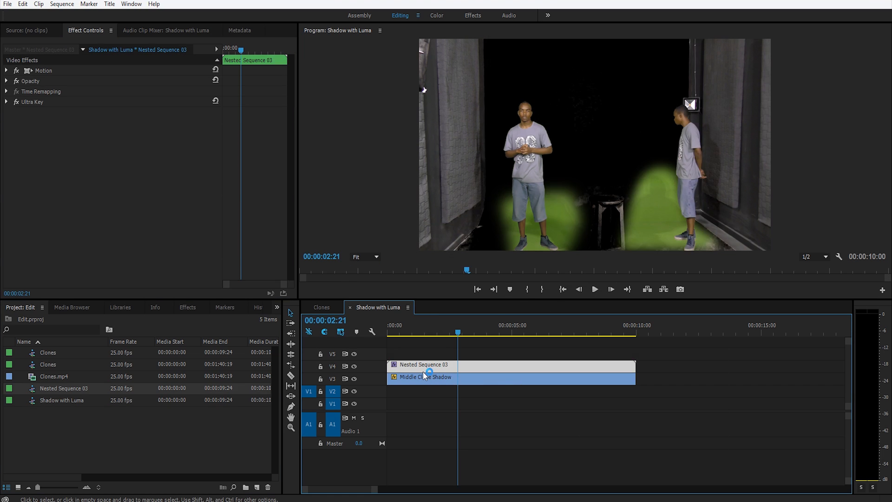
# - Apply Ultra Key to the Middle Clone Shadow clip and sample the green beside the right clone as the key color
pyautogui.click(415, 377)
pyautogui.click(180, 306)
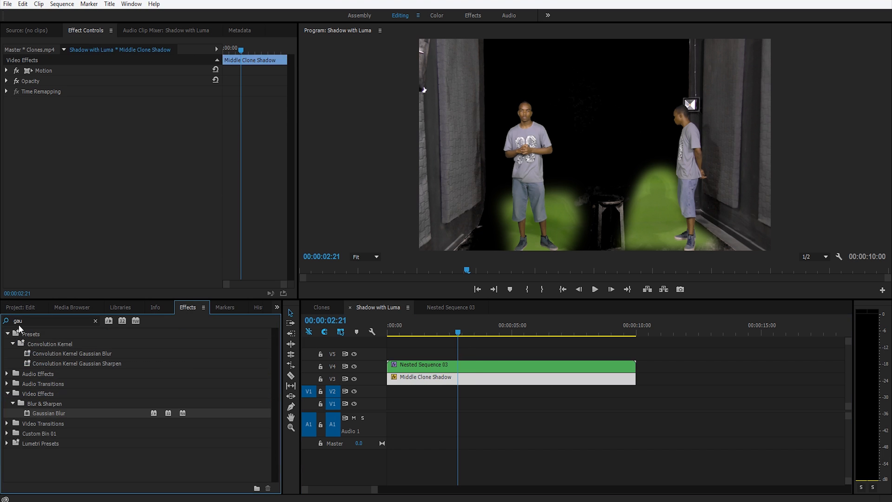
pyautogui.moveTo(30, 320); pyautogui.dragTo(1, 320)
pyautogui.write('ultra')
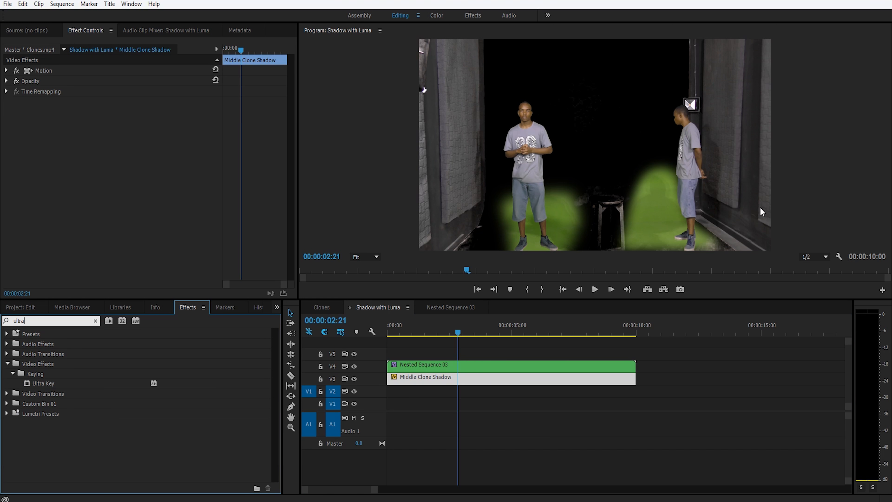
pyautogui.moveTo(45, 382); pyautogui.dragTo(65, 128)
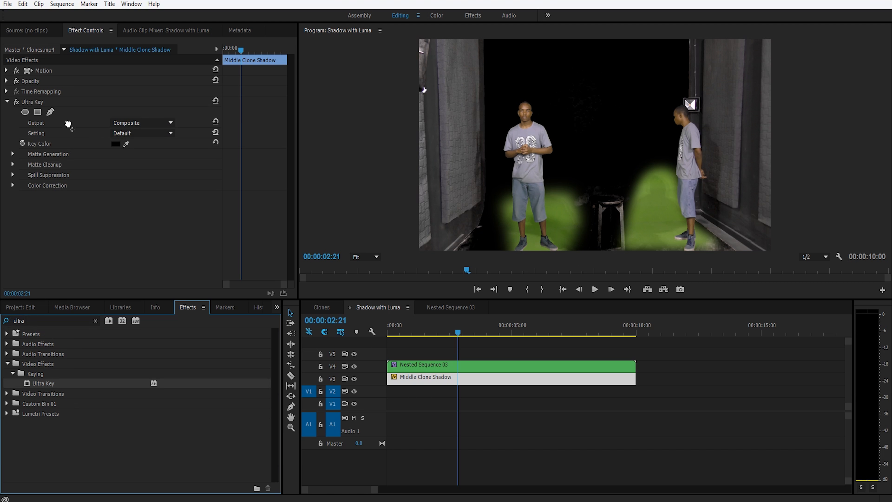
pyautogui.moveTo(171, 144); pyautogui.dragTo(670, 182)
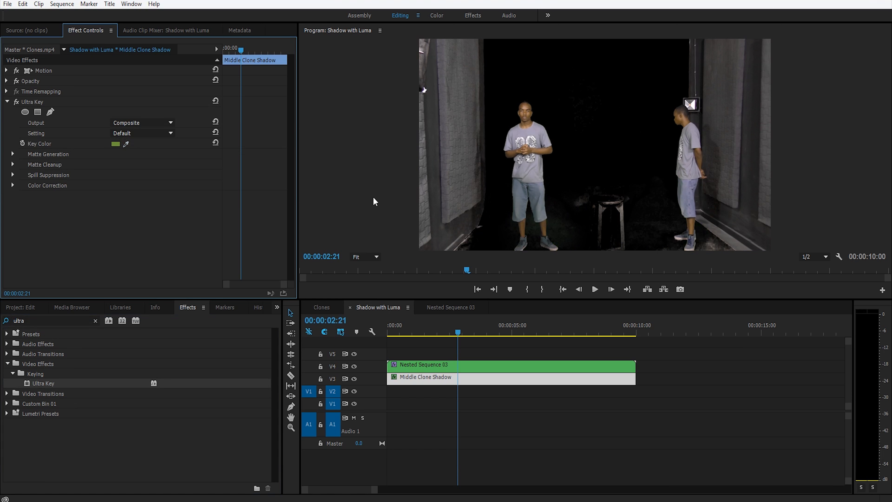
# - Set the Ultra Key output of the Middle Clone Shadow clip to Alpha Channel and collapse the effect's settings
pyautogui.click(162, 124)
pyautogui.click(160, 147)
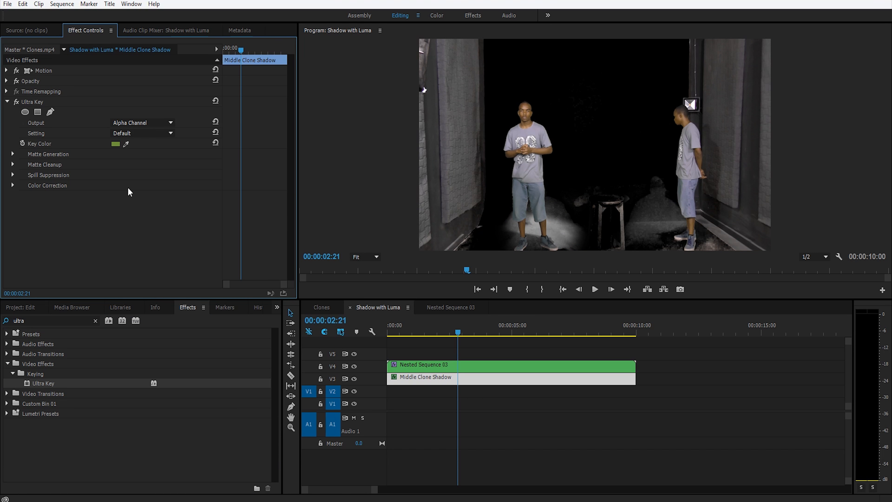
pyautogui.click(6, 103)
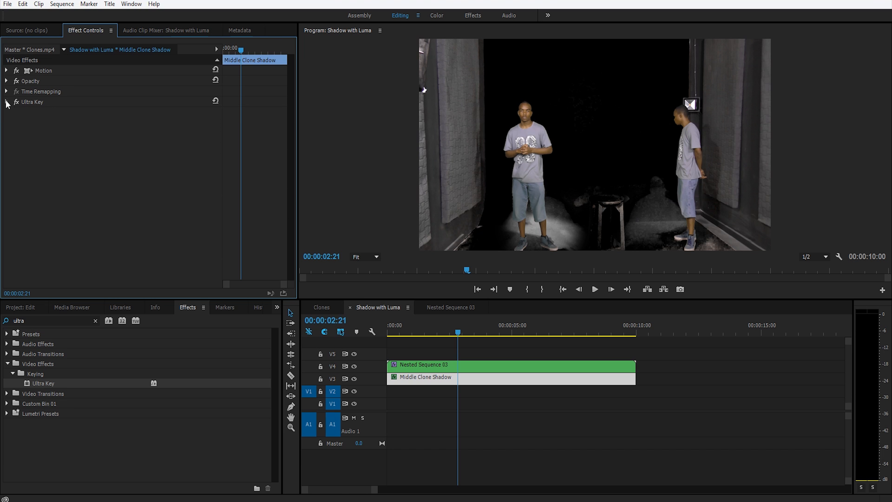
# - Apply Track Matte Key to the Middle Clone Shadow clip and set its matte to Video 4
pyautogui.moveTo(46, 318); pyautogui.dragTo(1, 327)
pyautogui.write('track')
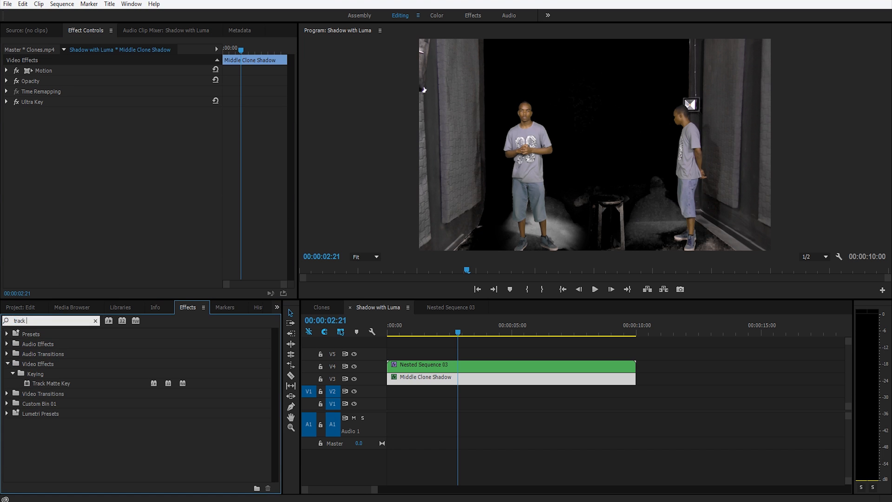
pyautogui.moveTo(54, 383); pyautogui.dragTo(136, 134)
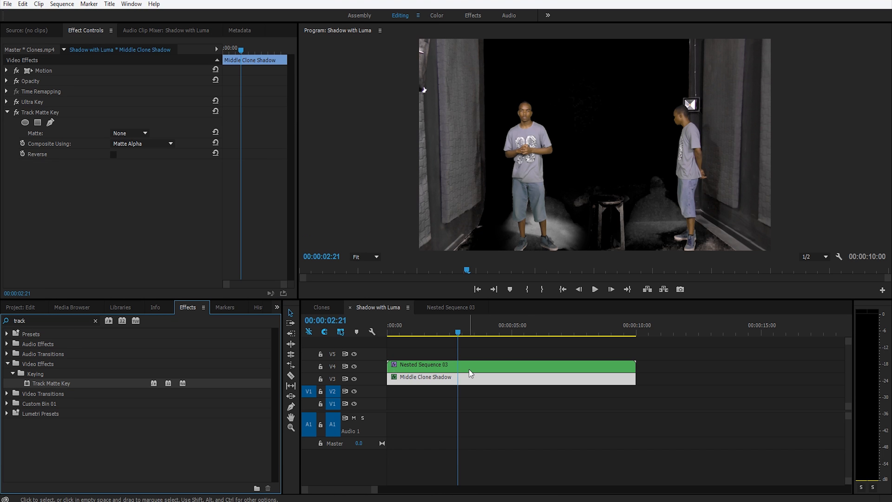
pyautogui.click(131, 133)
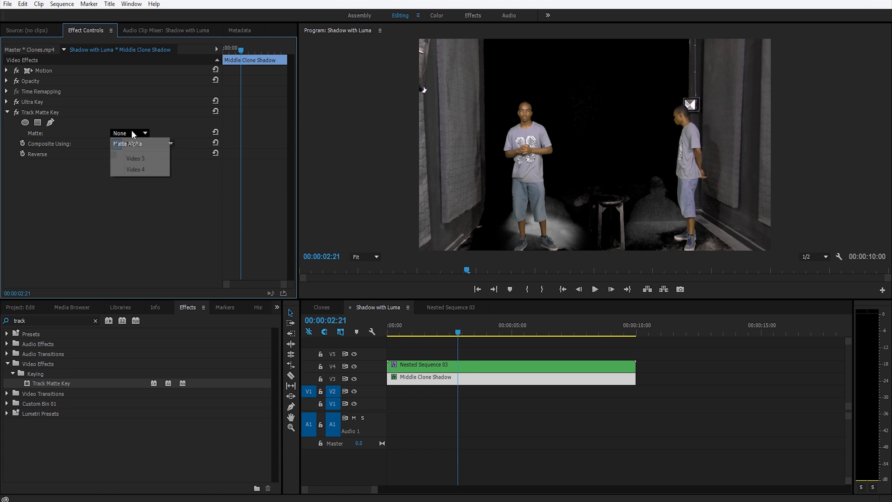
pyautogui.click(136, 169)
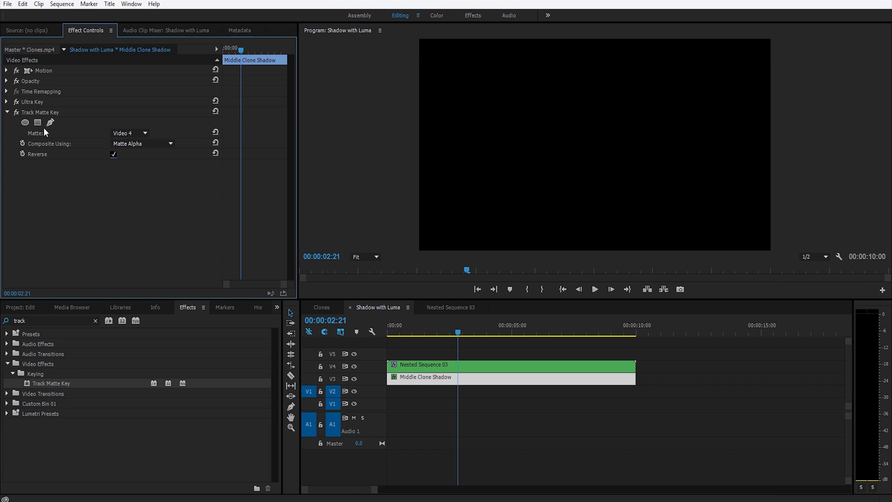
# - Undo the reversed matte on the Middle Clone Shadow clip and remove its Track Matte Key effect
pyautogui.hotkey('ctrl', 'z')
pyautogui.click(40, 111)
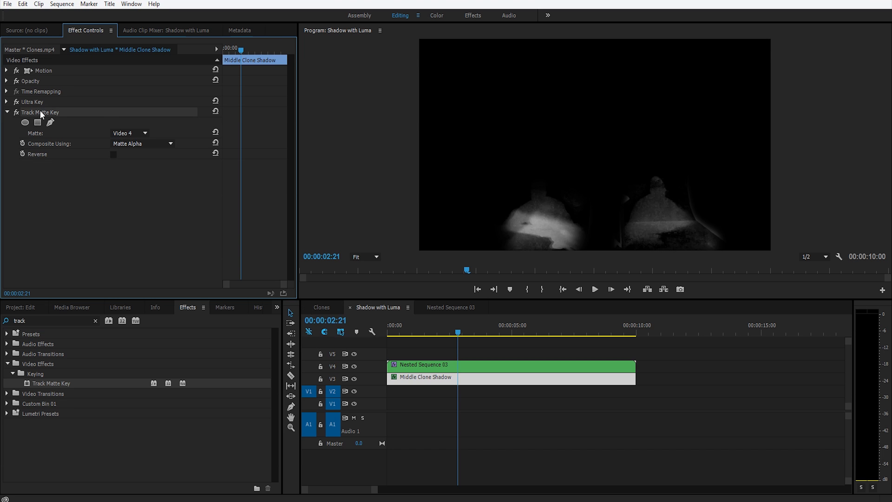
pyautogui.press('Delete')
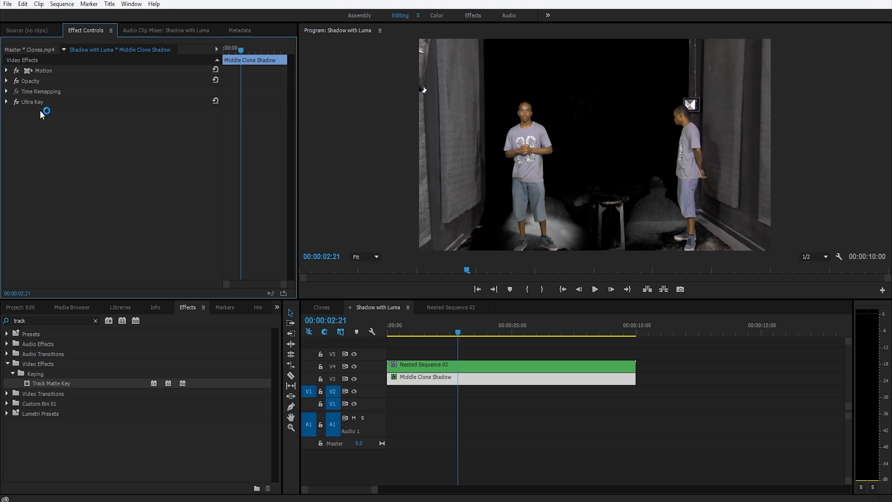
# - Apply Track Matte Key to the Nested Sequence 03 clip and open its matte source choices
pyautogui.moveTo(49, 385); pyautogui.dragTo(458, 372)
pyautogui.click(466, 368)
pyautogui.click(462, 351)
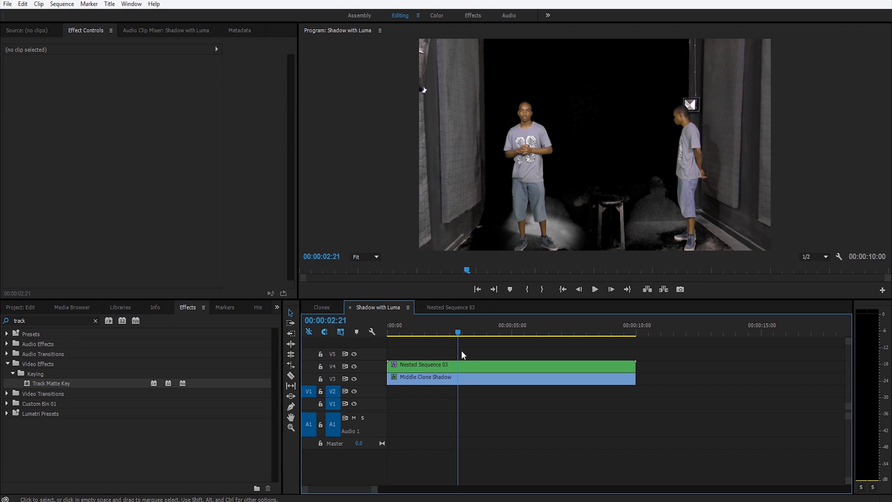
pyautogui.click(422, 367)
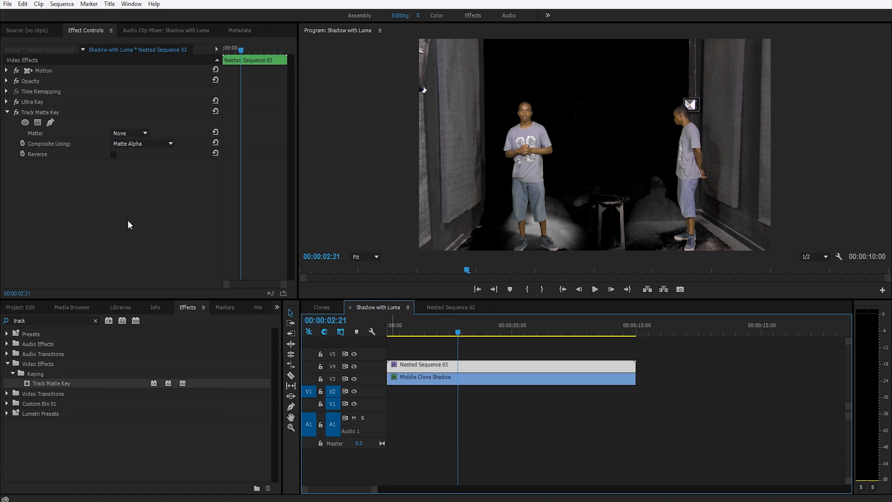
pyautogui.click(129, 144)
pyautogui.click(116, 132)
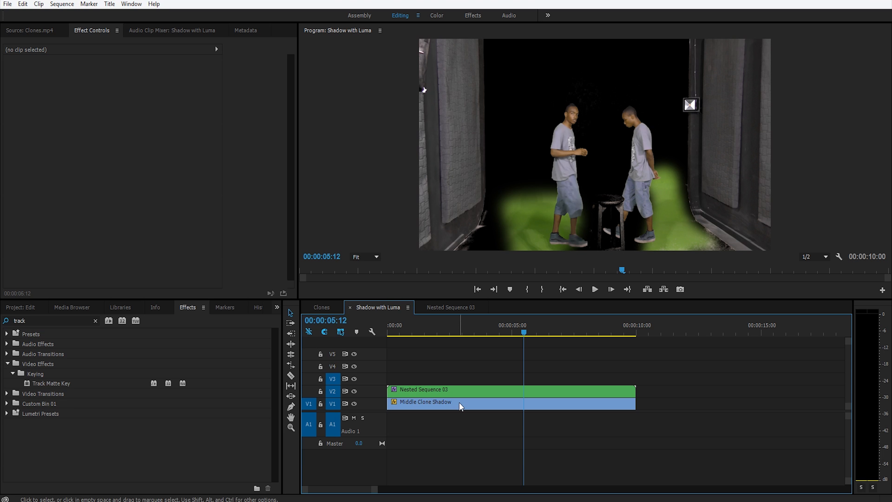
# - Check the opacity masks on the Middle Clone Shadow clip and nest the clip under the default name
pyautogui.click(446, 404)
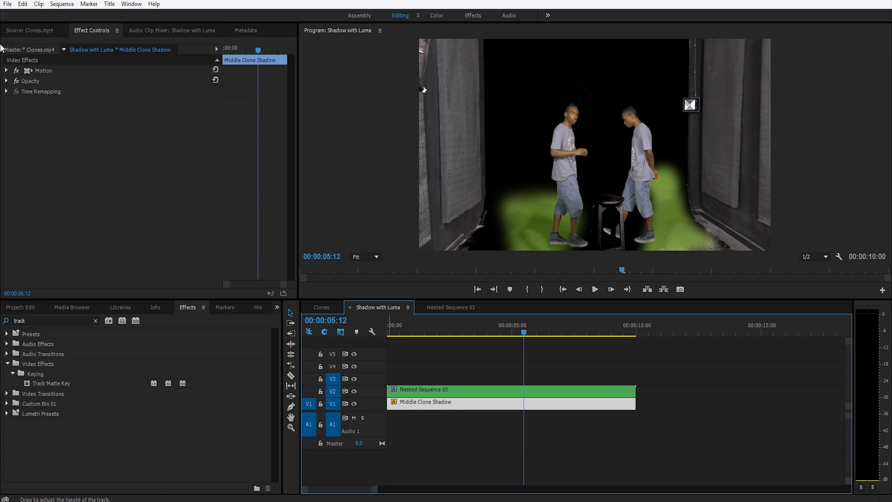
pyautogui.click(6, 71)
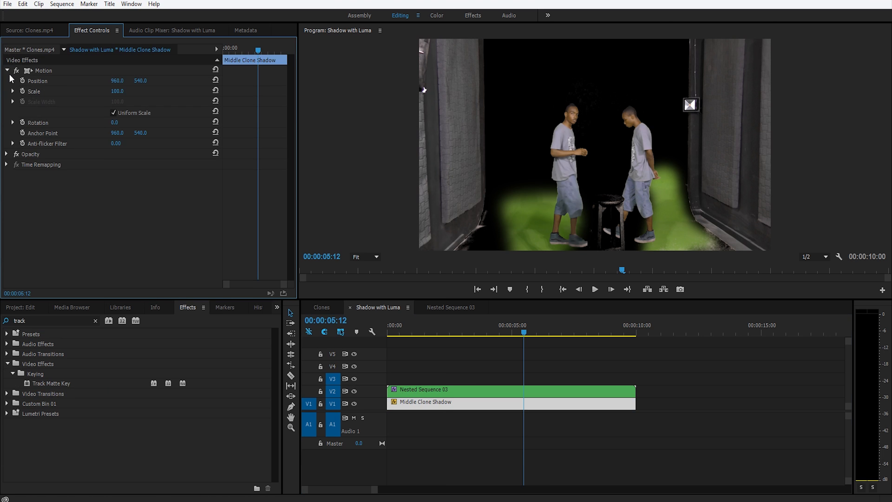
pyautogui.click(7, 70)
pyautogui.click(7, 81)
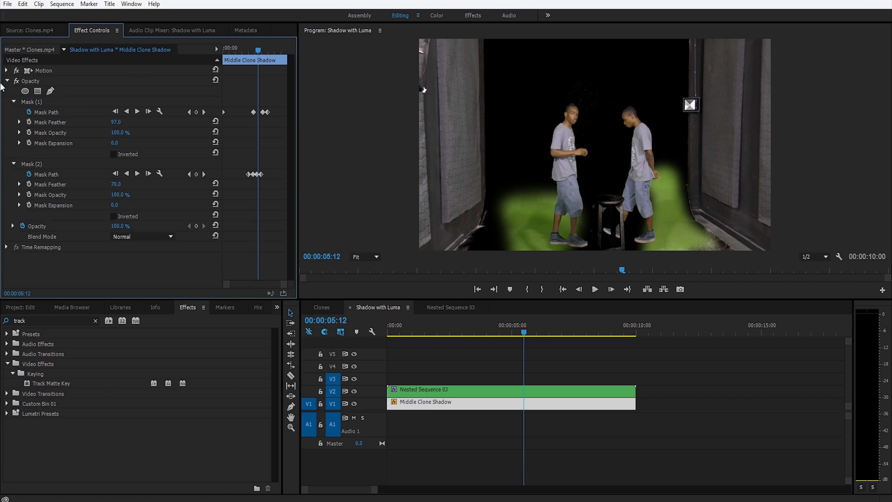
pyautogui.click(7, 82)
pyautogui.rightClick(473, 402)
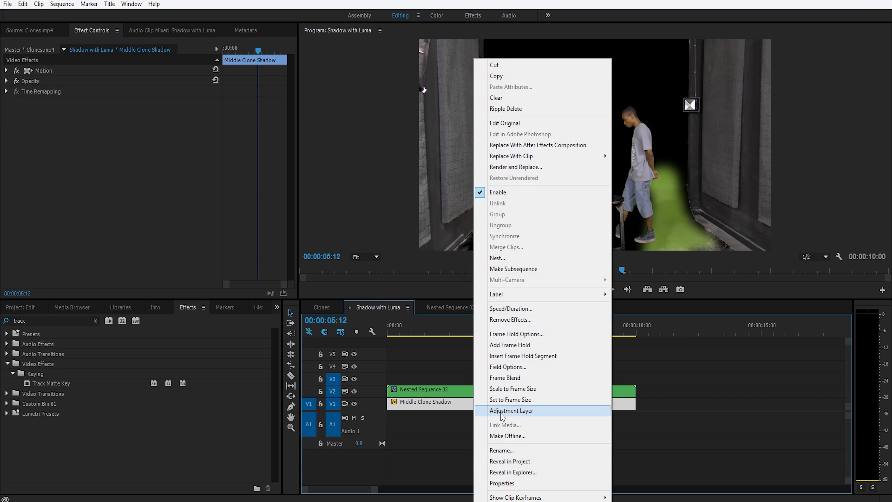
pyautogui.click(500, 258)
pyautogui.click(436, 260)
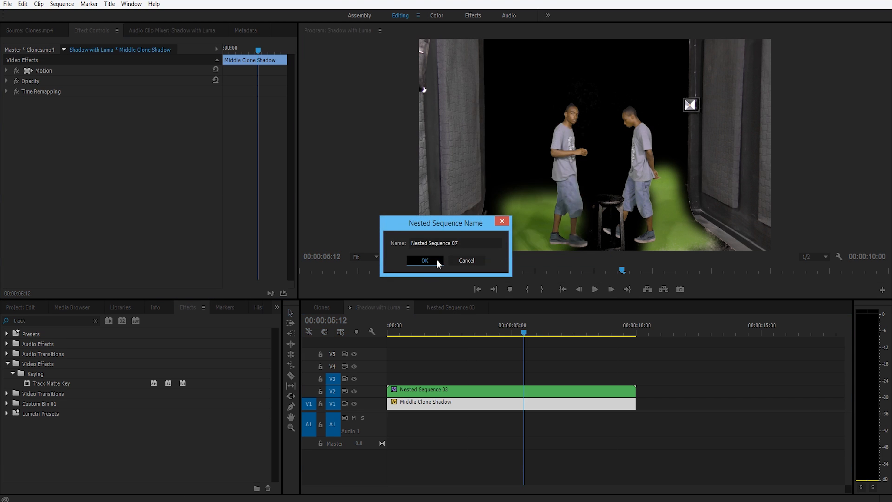
# - Paste Ultra Key onto the newly nested shadow clip and add Track Matte Key with its matte set to Video 2
pyautogui.click(441, 407)
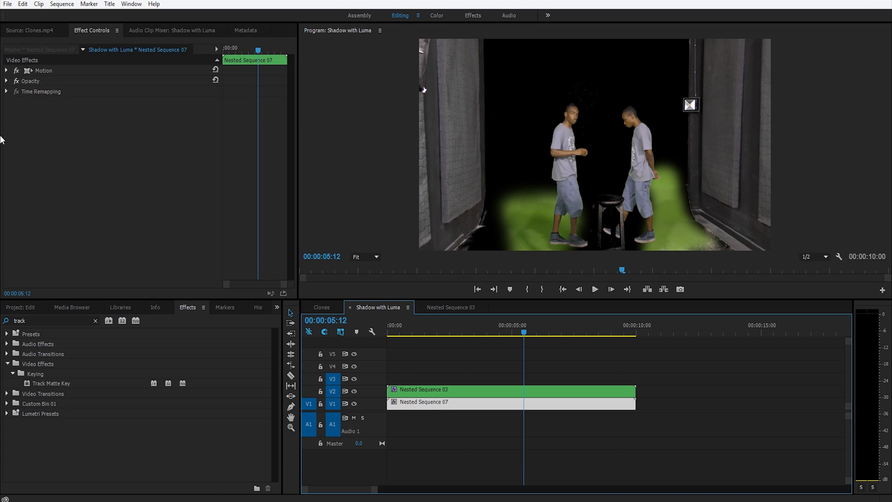
pyautogui.hotkey('ctrl', 'v')
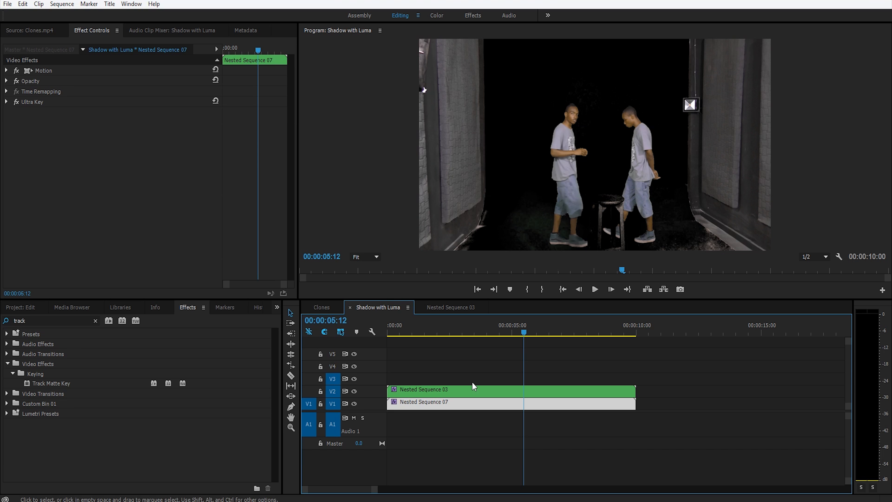
pyautogui.moveTo(47, 384); pyautogui.dragTo(465, 404)
pyautogui.click(131, 133)
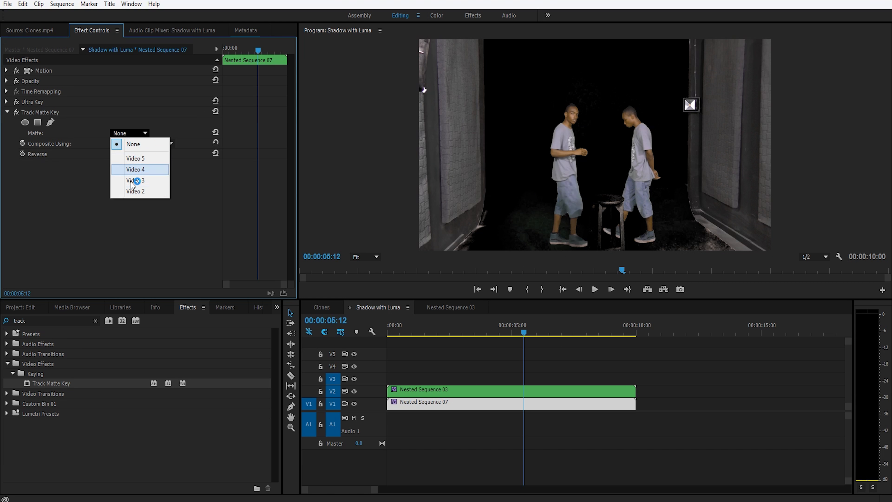
pyautogui.click(138, 191)
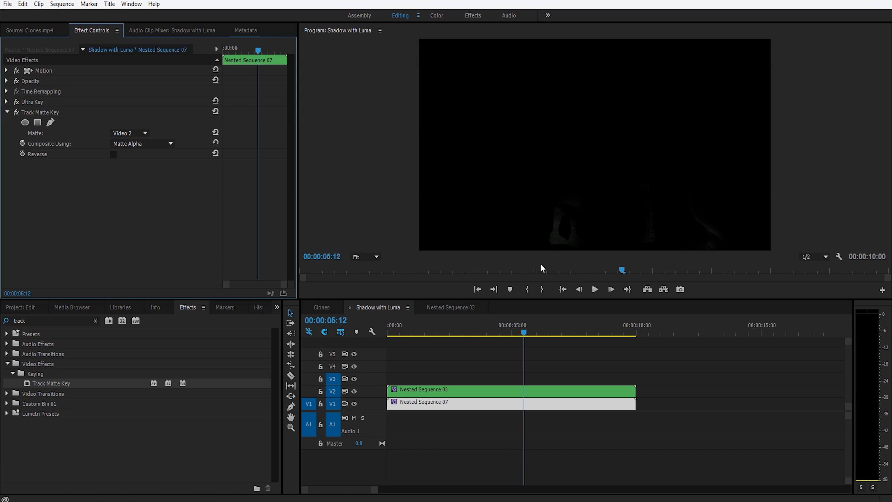
# - Set the nested shadow clip's Ultra Key output to Alpha Channel and reverse its Track Matte Key
pyautogui.click(474, 403)
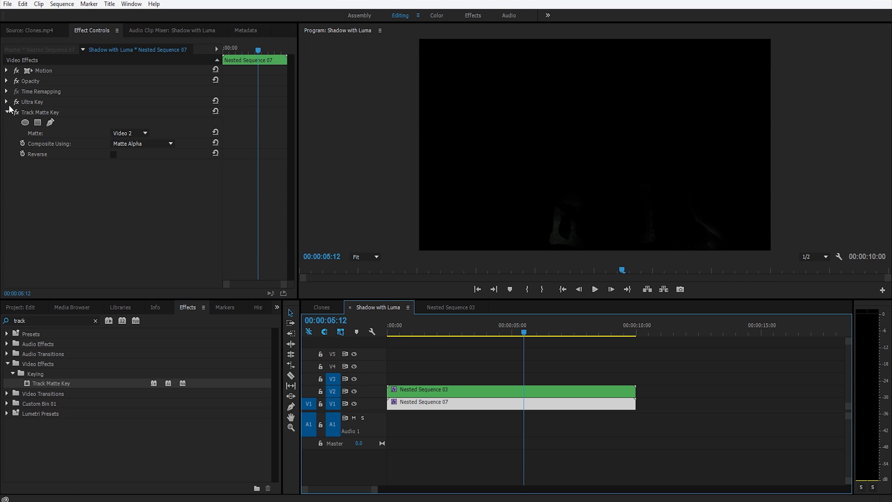
pyautogui.click(7, 102)
pyautogui.click(122, 122)
pyautogui.click(151, 145)
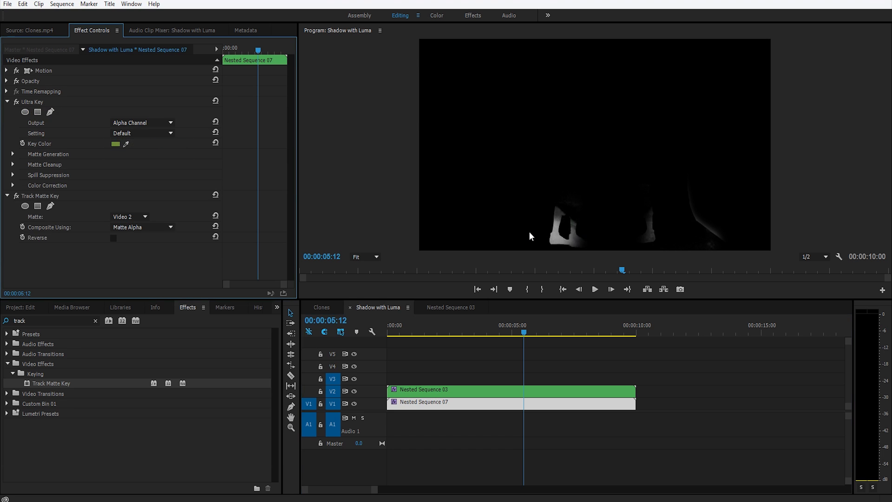
pyautogui.click(114, 237)
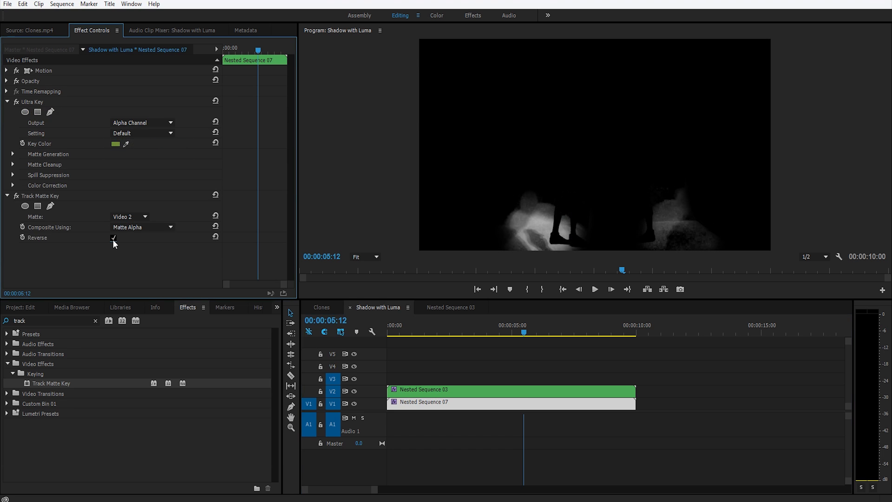
# - Return to the Clones sequence and scrub through it to check the composited shadows
pyautogui.moveTo(513, 334)
pyautogui.mouseDown()
pyautogui.moveTo(439, 325)
pyautogui.moveTo(612, 325)
pyautogui.moveTo(419, 326)
pyautogui.moveTo(527, 324)
pyautogui.mouseUp()
pyautogui.click(334, 305)
pyautogui.moveTo(544, 335); pyautogui.dragTo(506, 339)
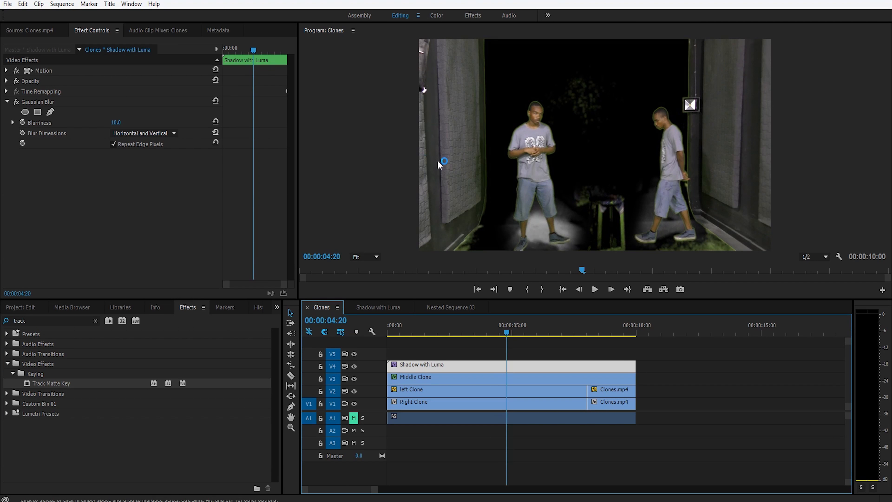
# - Try moving the Shadow with Luma clip past the end of the clone clips, and undo the move
pyautogui.click(452, 377)
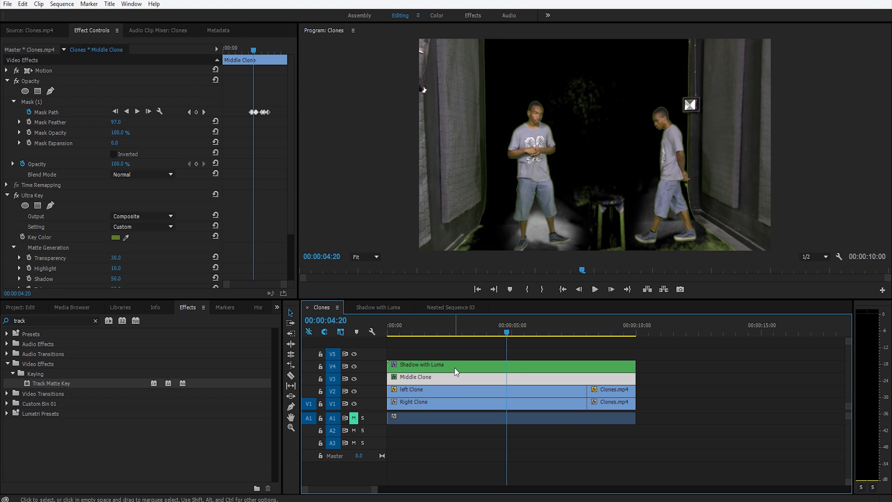
pyautogui.click(455, 367)
pyautogui.click(448, 375)
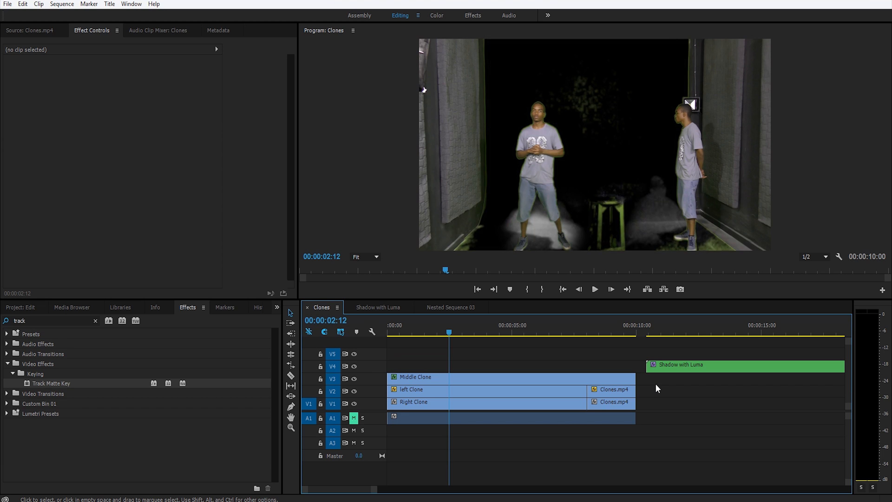
pyautogui.hotkey('ctrl', 'z')
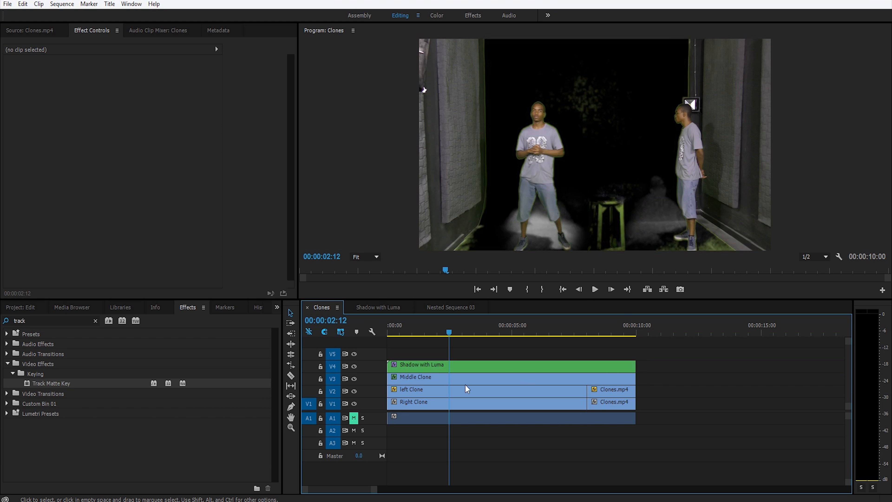
# - Open the Shadow with Luma sequence and set the Ultra Key output of the nested shadow clip to Composite
pyautogui.doubleClick(432, 368)
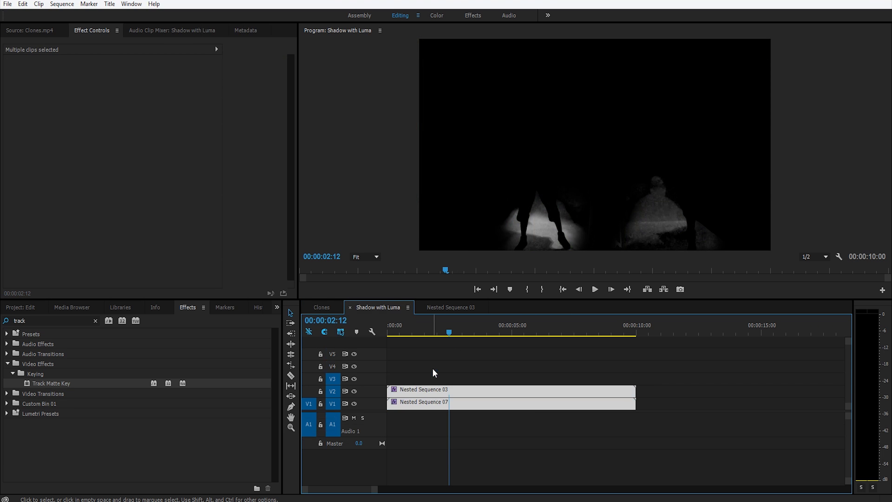
pyautogui.click(448, 367)
pyautogui.click(470, 403)
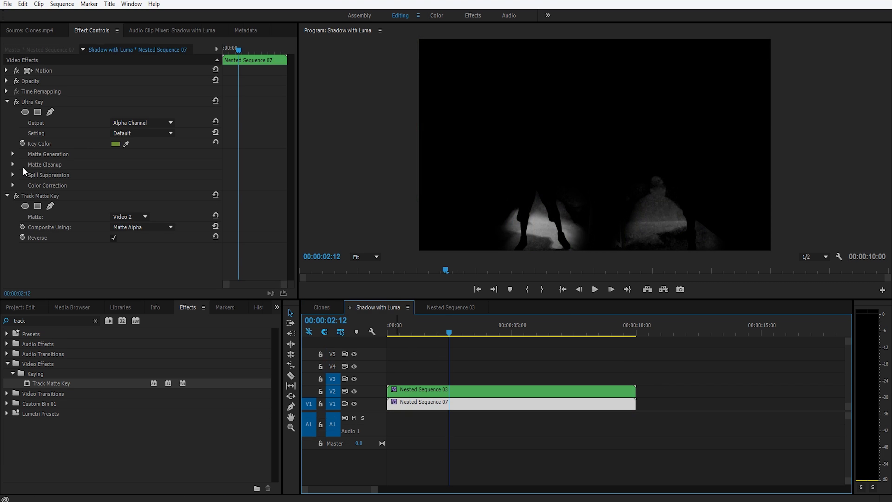
pyautogui.click(147, 123)
pyautogui.click(149, 135)
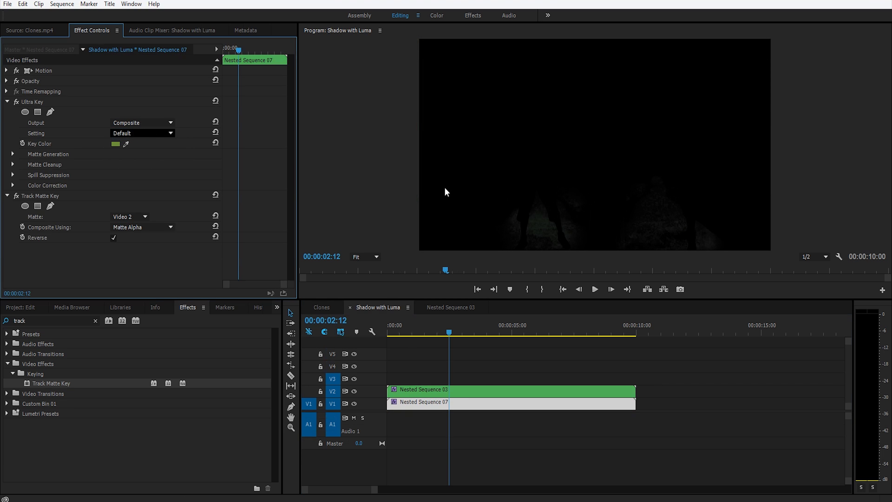
# - Go back to the Clones sequence and scrub between about 2 and 3 seconds to review the shadows over the green screen
pyautogui.click(321, 307)
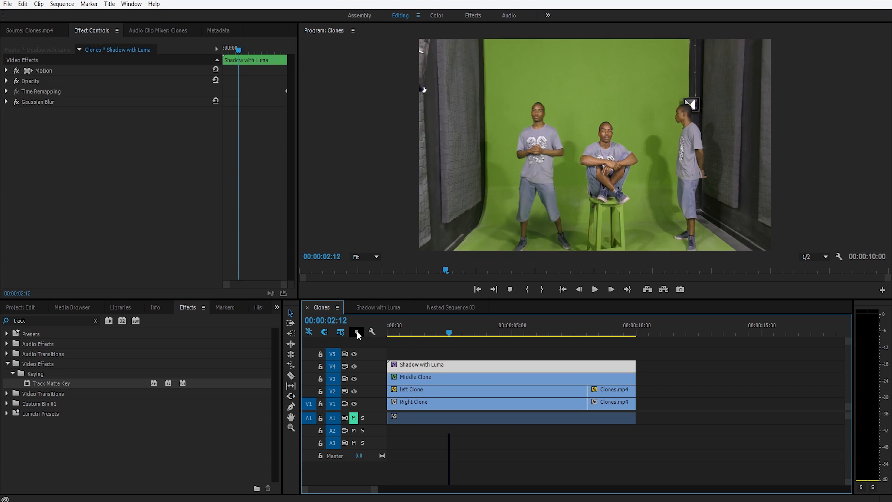
pyautogui.click(475, 356)
pyautogui.moveTo(449, 332)
pyautogui.mouseDown()
pyautogui.moveTo(426, 334)
pyautogui.moveTo(551, 336)
pyautogui.moveTo(442, 338)
pyautogui.mouseUp()
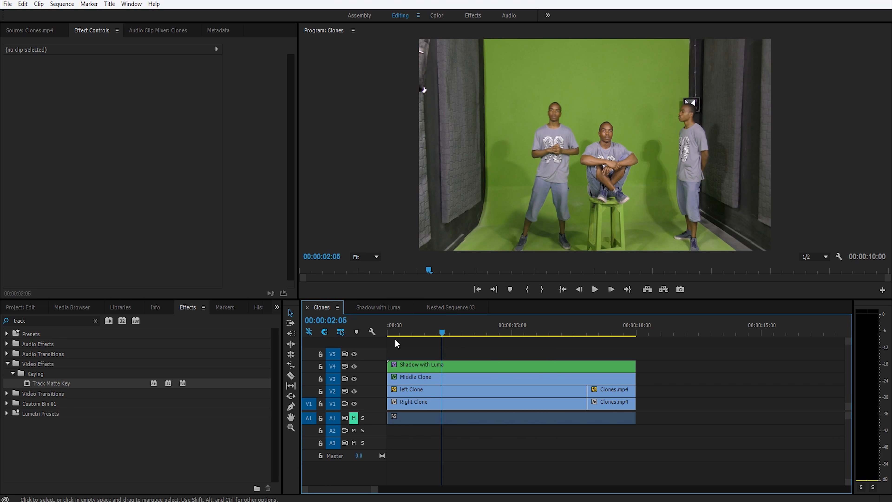
pyautogui.moveTo(423, 332)
pyautogui.mouseDown()
pyautogui.moveTo(370, 331)
pyautogui.moveTo(558, 341)
pyautogui.moveTo(465, 341)
pyautogui.mouseUp()
# - Hide the Middle Clone and Shadow with Luma tracks to inspect the clones beneath, and show both tracks again
pyautogui.click(426, 391)
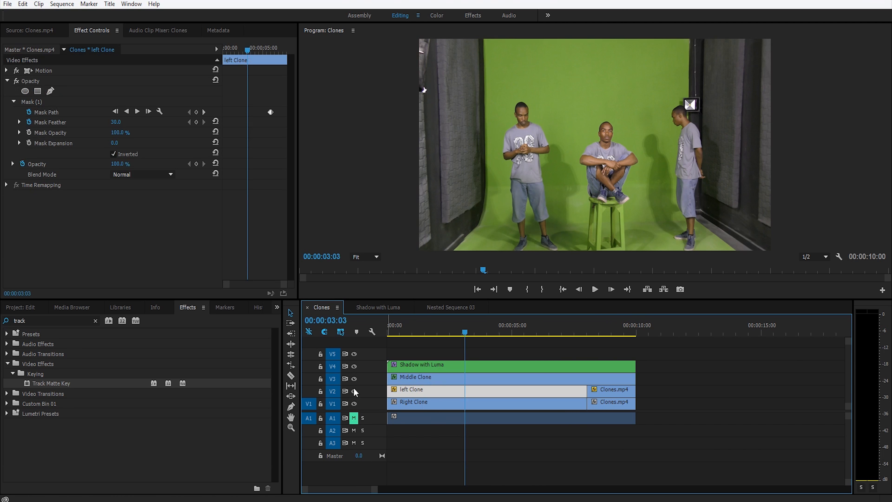
pyautogui.click(354, 379)
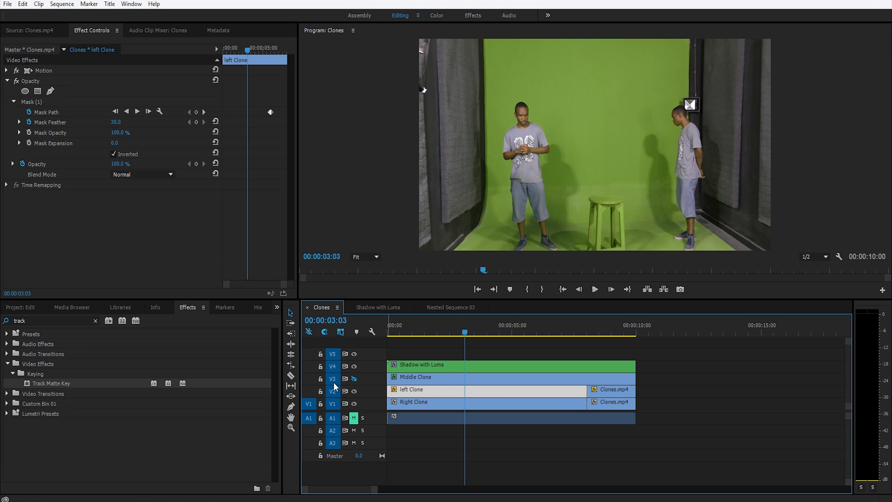
pyautogui.click(355, 366)
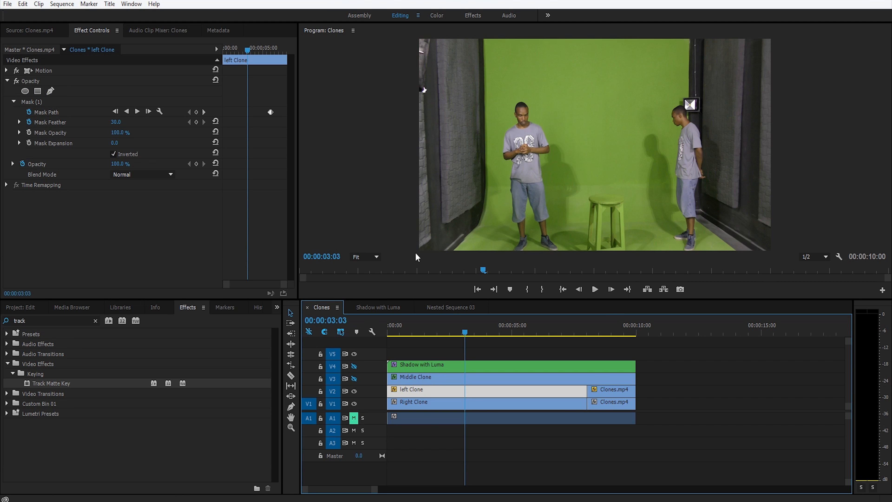
pyautogui.click(355, 379)
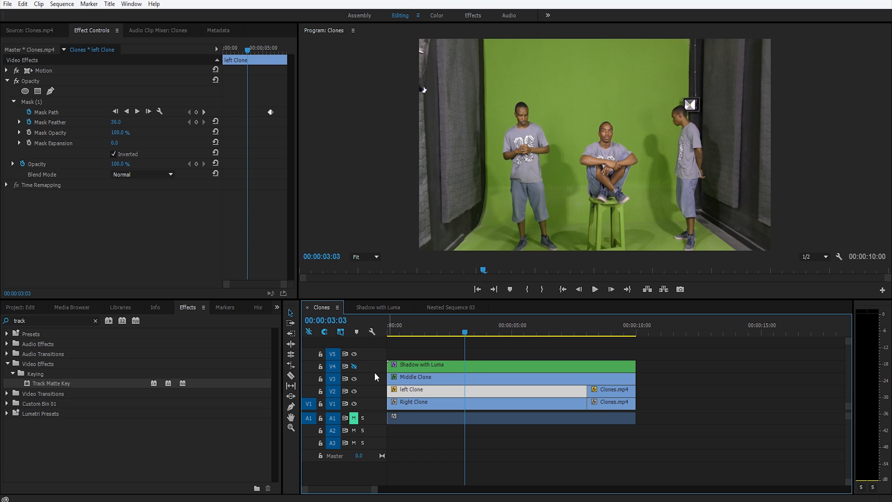
pyautogui.click(354, 366)
# - Select the Shadow with Luma clip and scrub along the Clones timeline to review the finished clone composite
pyautogui.click(432, 368)
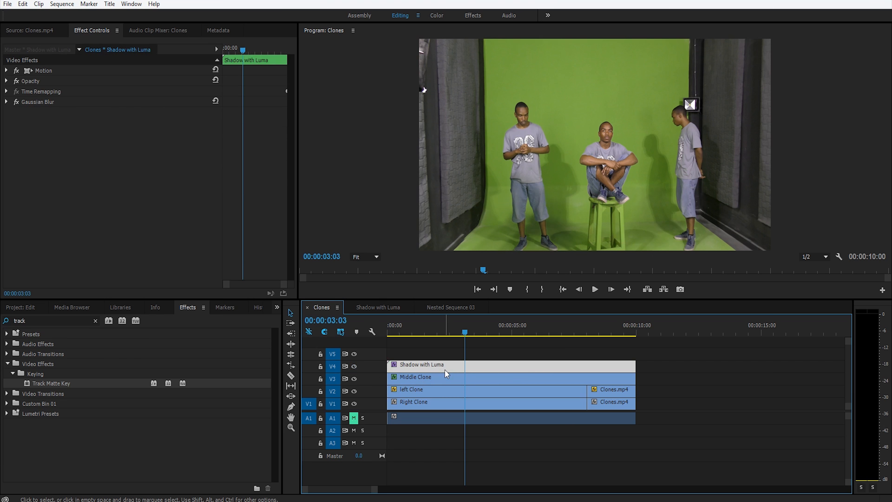
pyautogui.moveTo(465, 333); pyautogui.dragTo(539, 333)
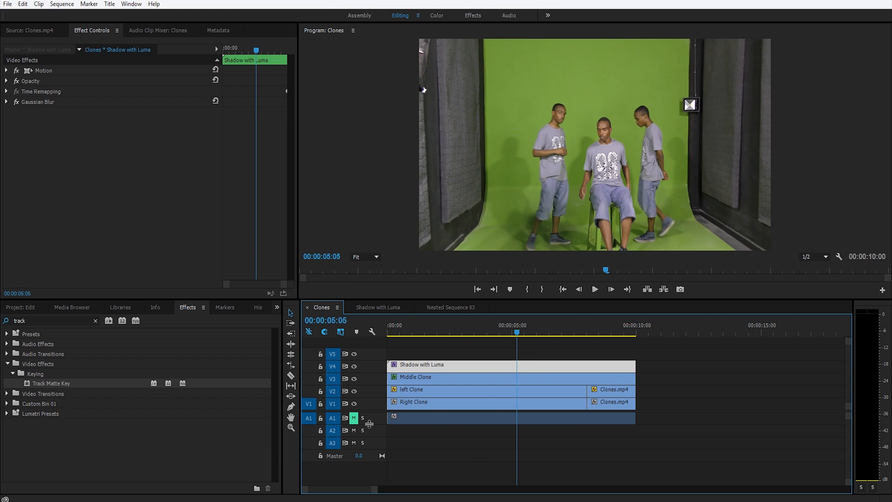
pyautogui.click(407, 330)
pyautogui.moveTo(443, 334); pyautogui.dragTo(603, 333)
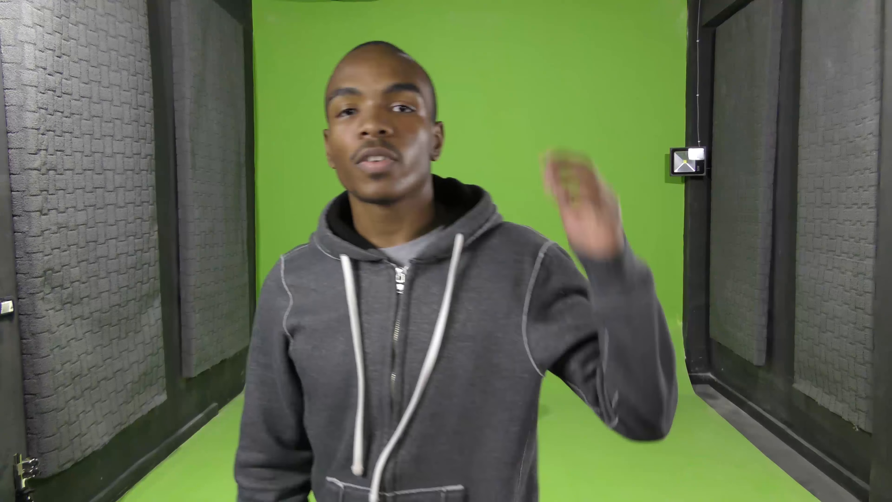